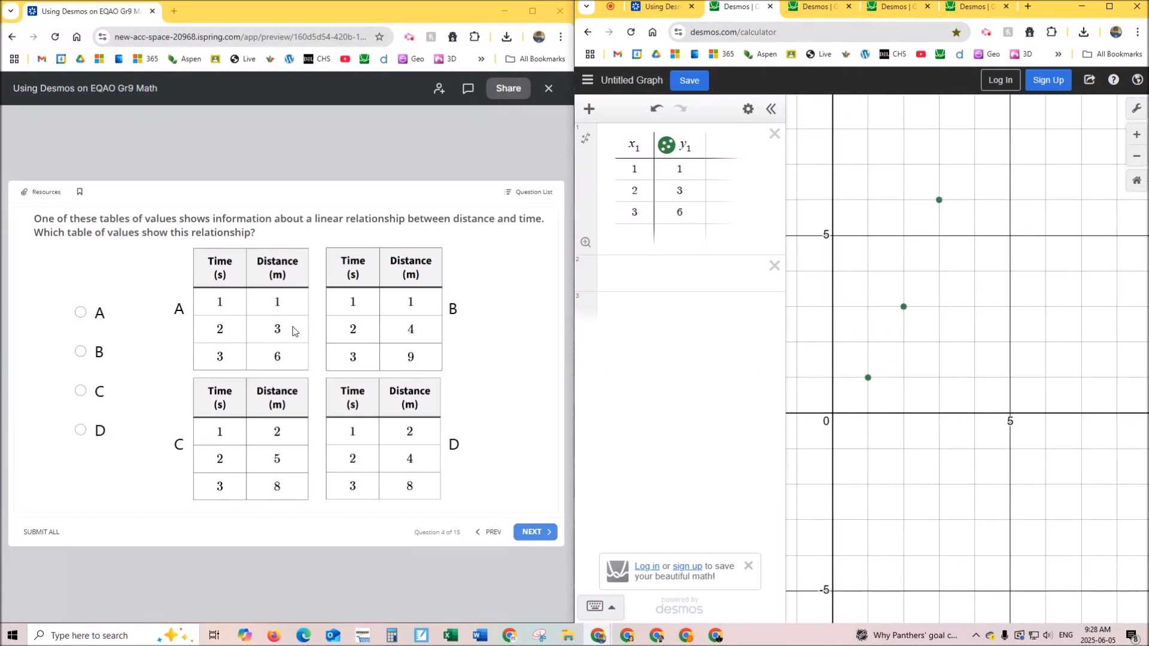
# Step: Plot table B by setting the y-values for x = 2 and x = 3 to 4 and 9
pyautogui.click(689, 190)
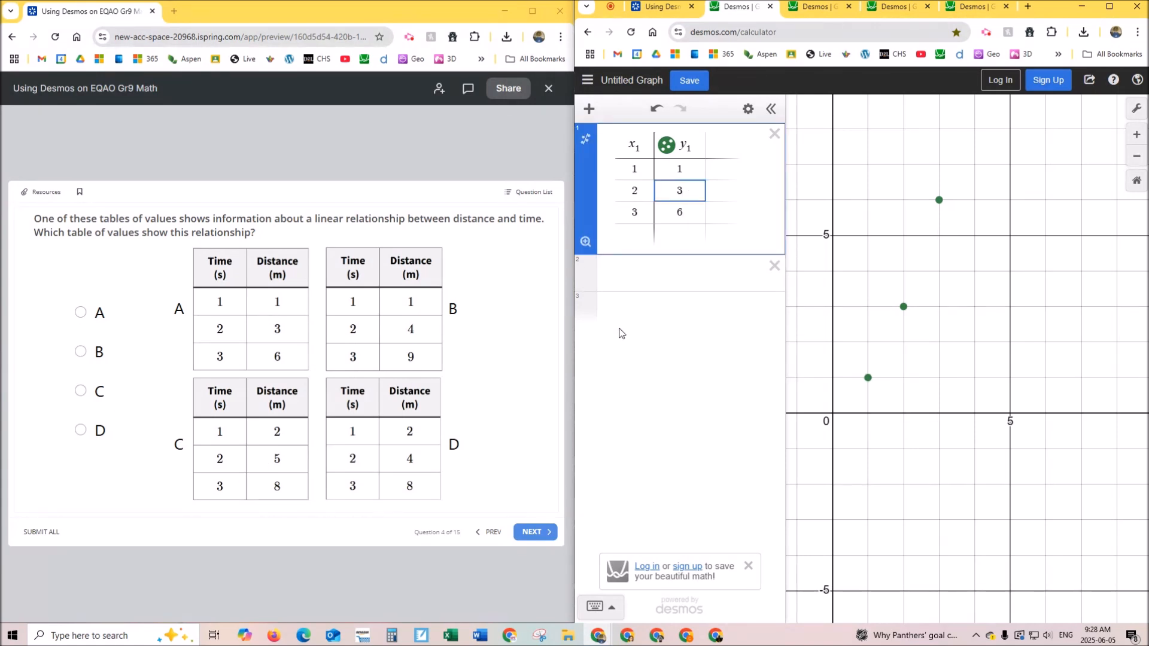
pyautogui.press('BackSpace')
pyautogui.write('4')
pyautogui.click(699, 211)
pyautogui.press('BackSpace')
pyautogui.write('9')
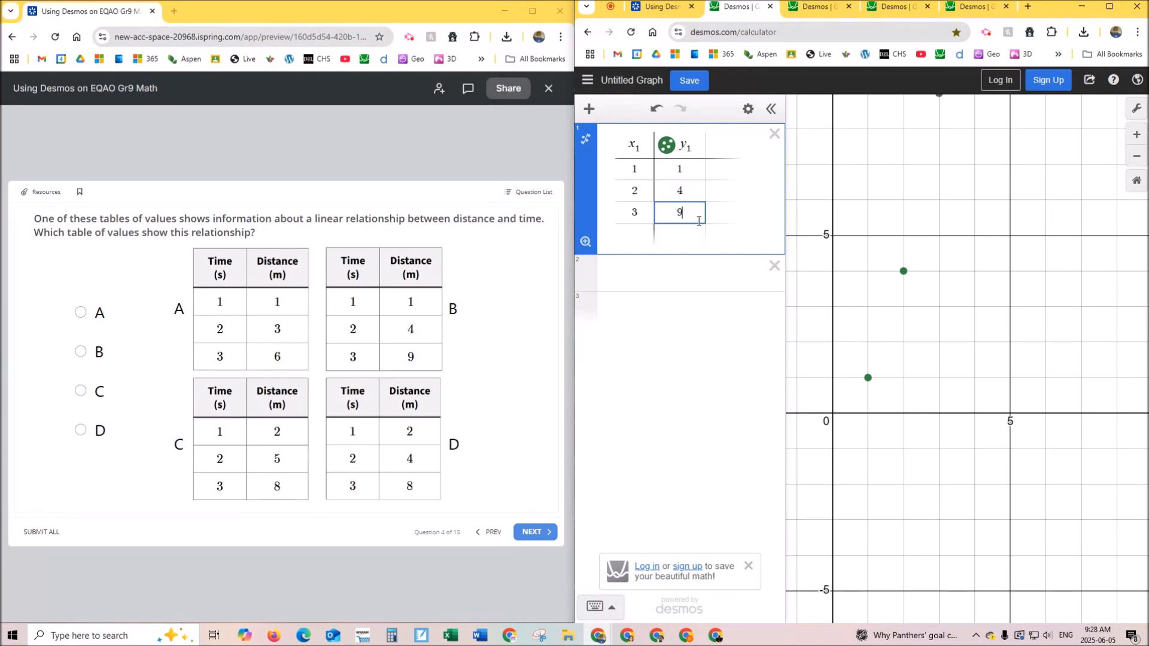
pyautogui.scroll(-2, 932, 293)
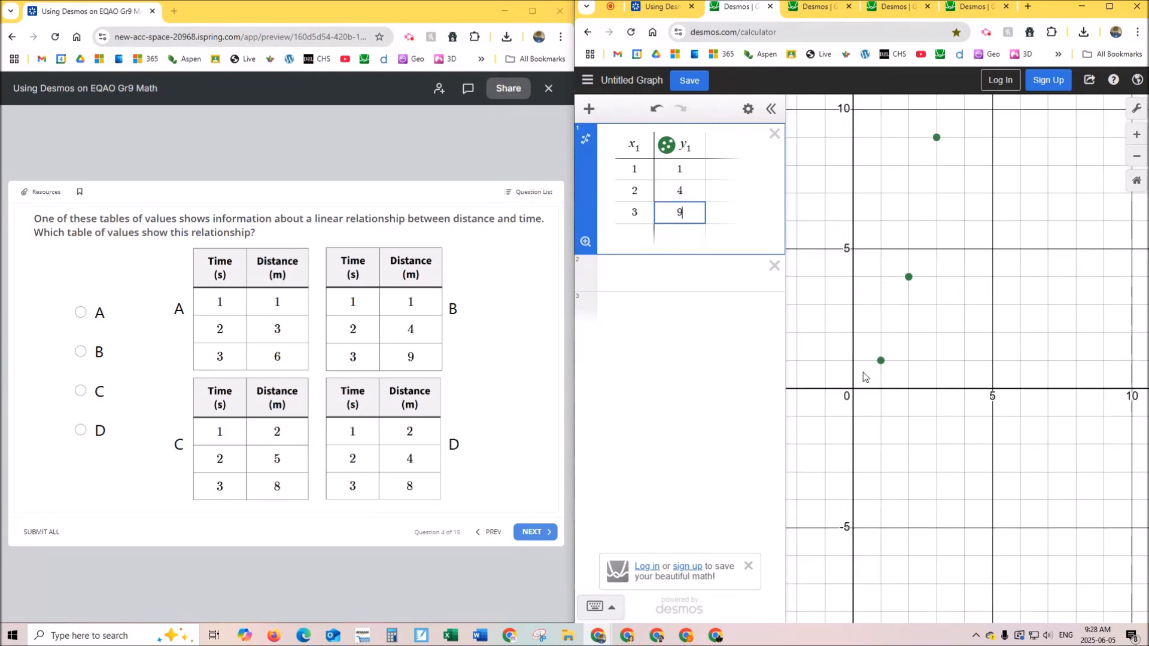
# Step: Plot table C by setting the y-values for x = 1, 2 and 3 to 2, 5 and 8
pyautogui.click(667, 169)
pyautogui.press('BackSpace')
pyautogui.write('2')
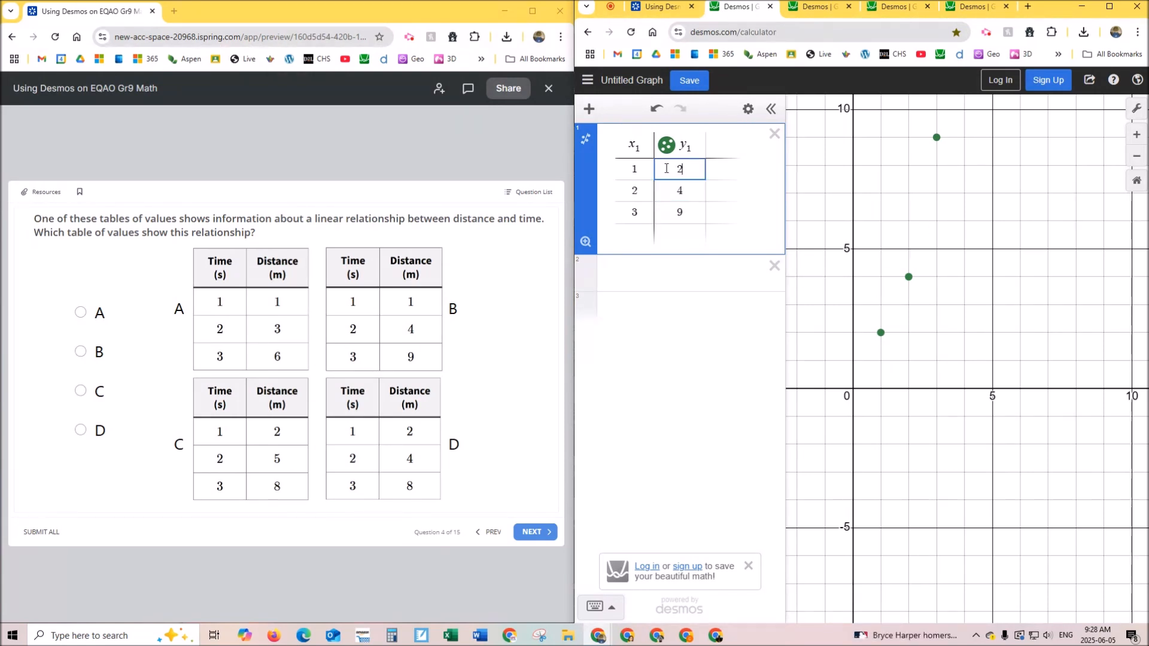
pyautogui.click(690, 188)
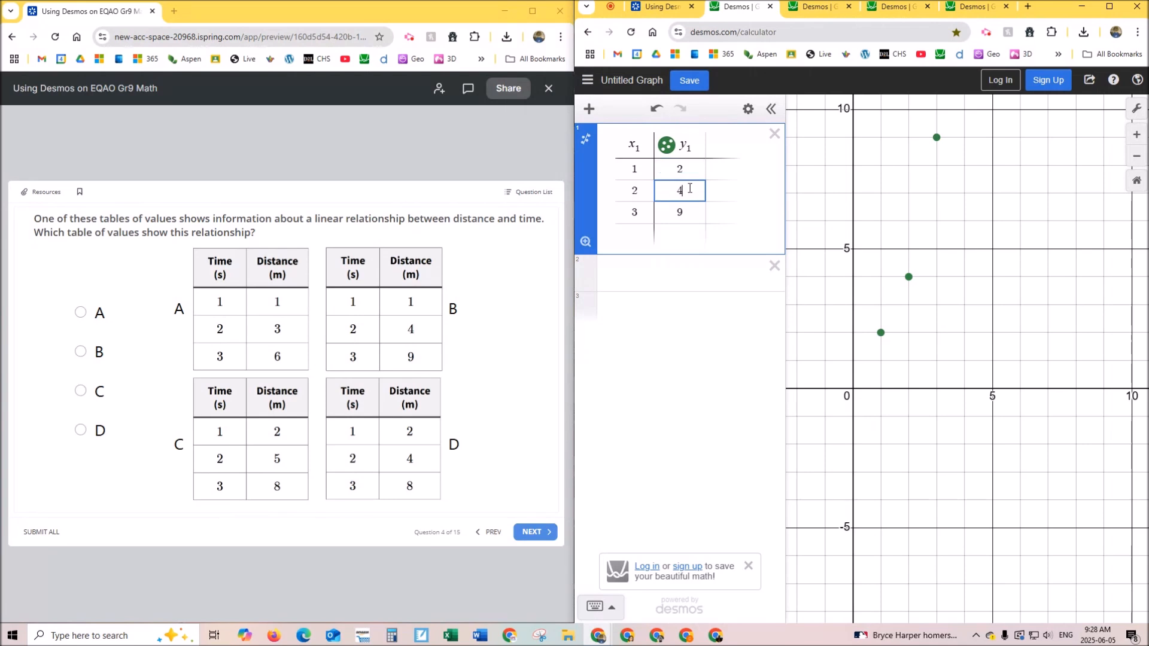
pyautogui.press('BackSpace')
pyautogui.write('5')
pyautogui.press('Return')
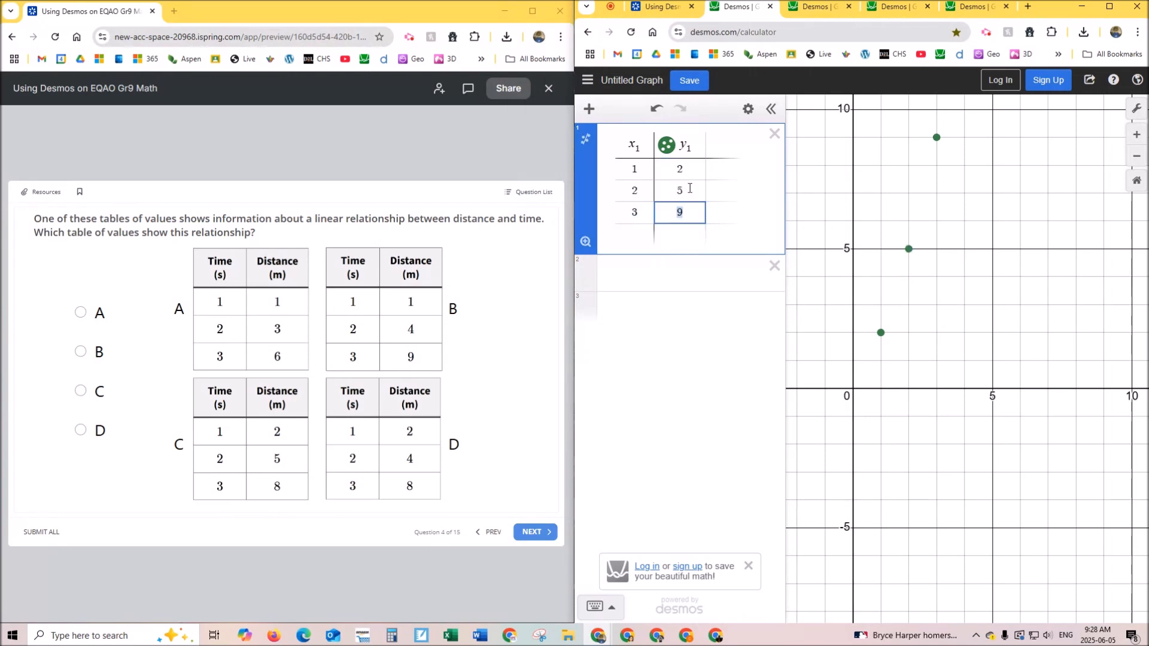
pyautogui.write('8')
# Step: Plot table D by setting the y-value for x = 2 to 4, and choose C as the quiz answer
pyautogui.click(694, 193)
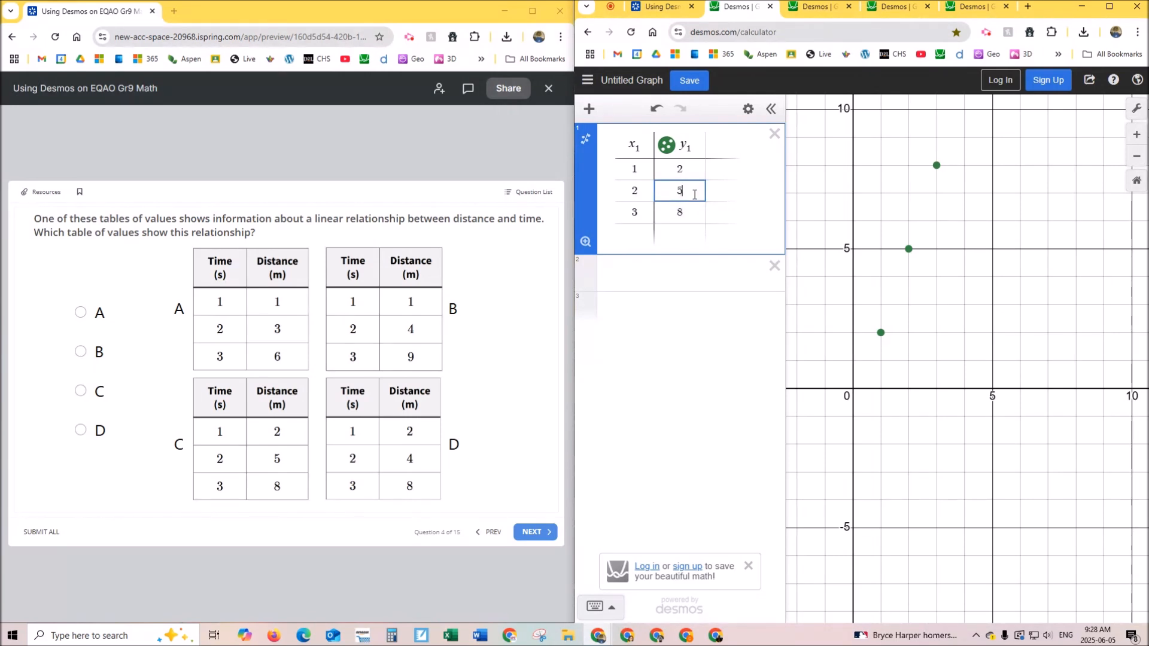
pyautogui.press('BackSpace')
pyautogui.write('4')
pyautogui.click(694, 214)
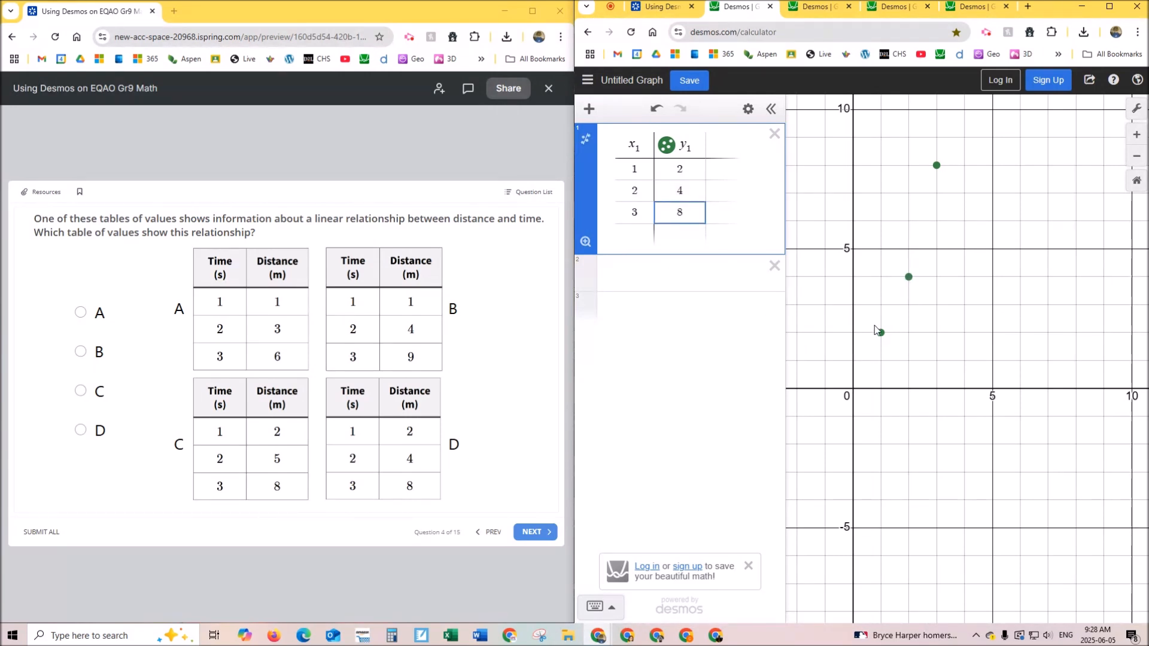
pyautogui.moveTo(950, 353); pyautogui.dragTo(947, 407)
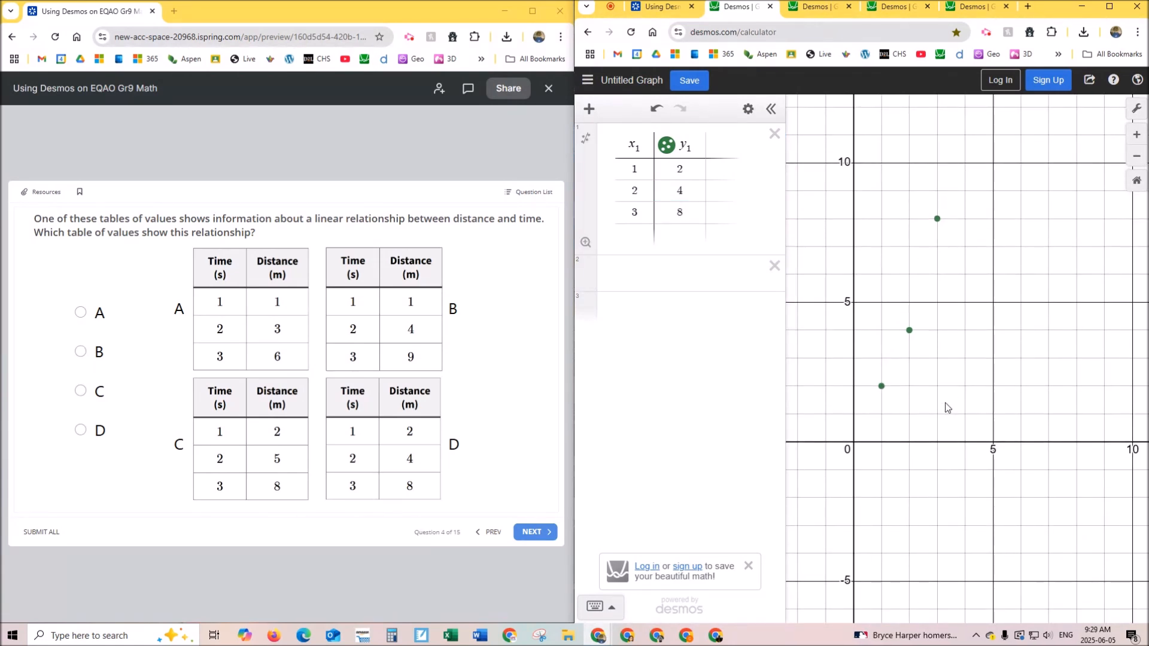
pyautogui.click(85, 394)
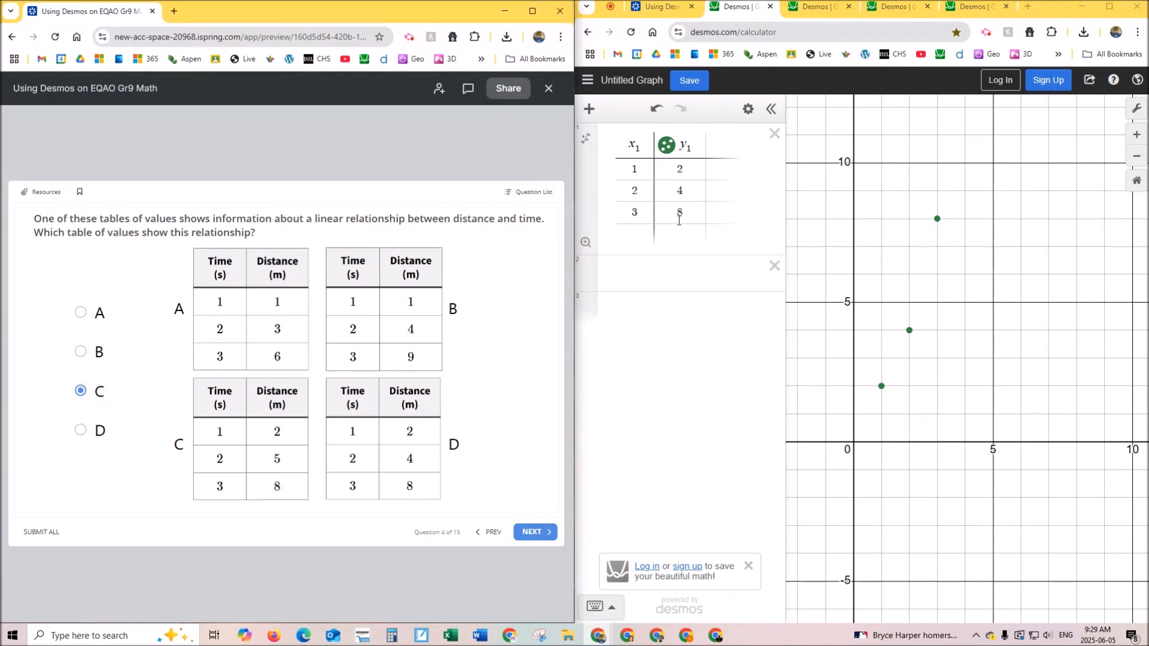
# Step: Set the y-value for x = 2 to 5 to match table C, and fit a linear regression to the table
pyautogui.click(692, 192)
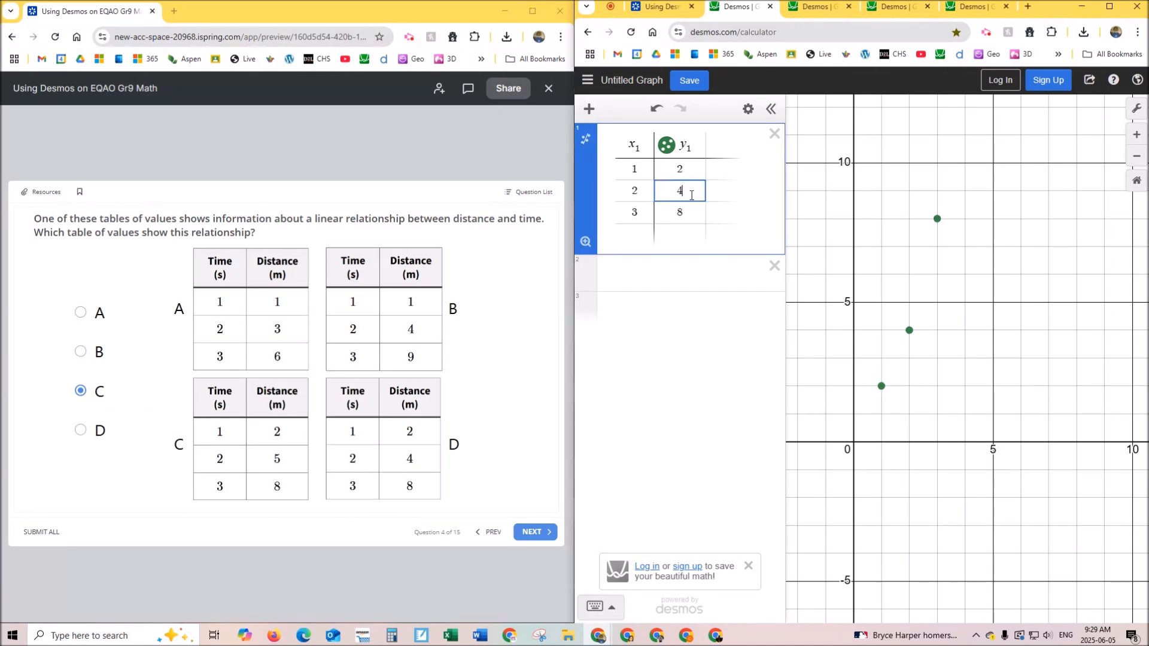
pyautogui.press('BackSpace')
pyautogui.write('5')
pyautogui.click(748, 567)
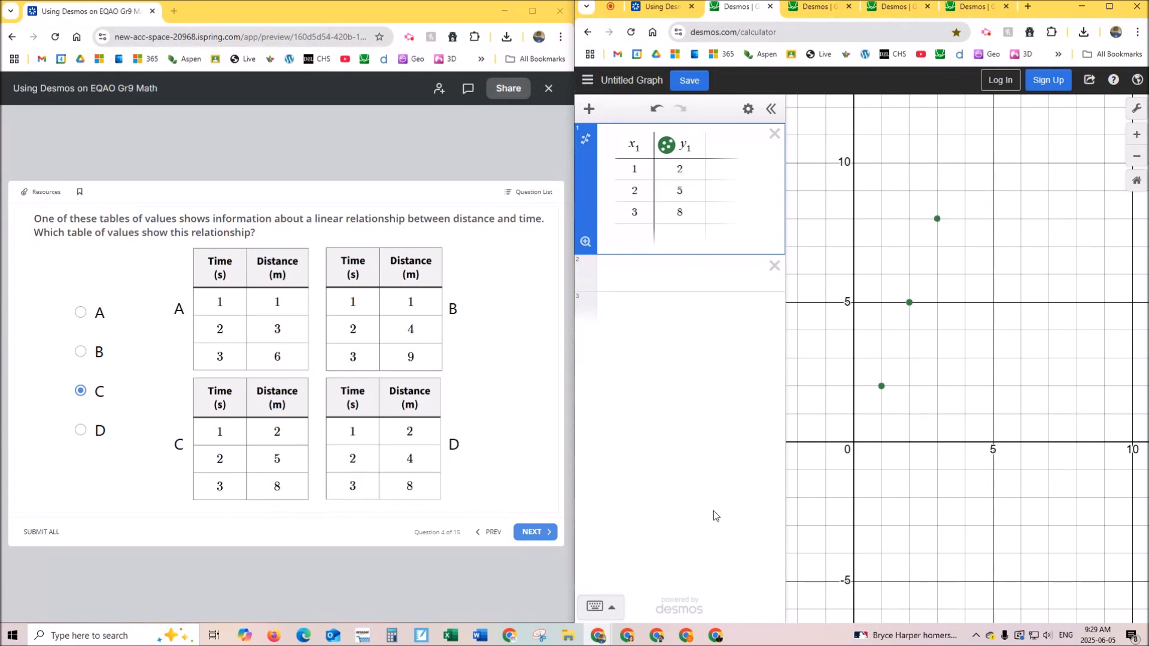
pyautogui.click(587, 143)
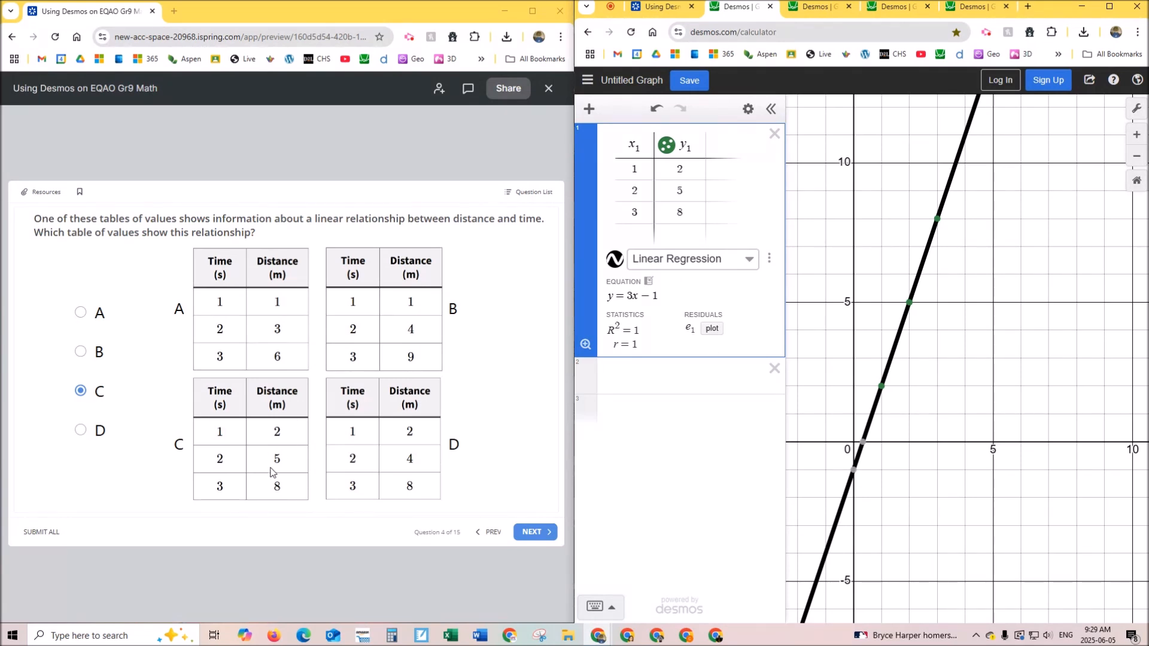
# Step: Test table D against the regression with a y-value of 4 for x = 2, and return it to 5
pyautogui.click(692, 191)
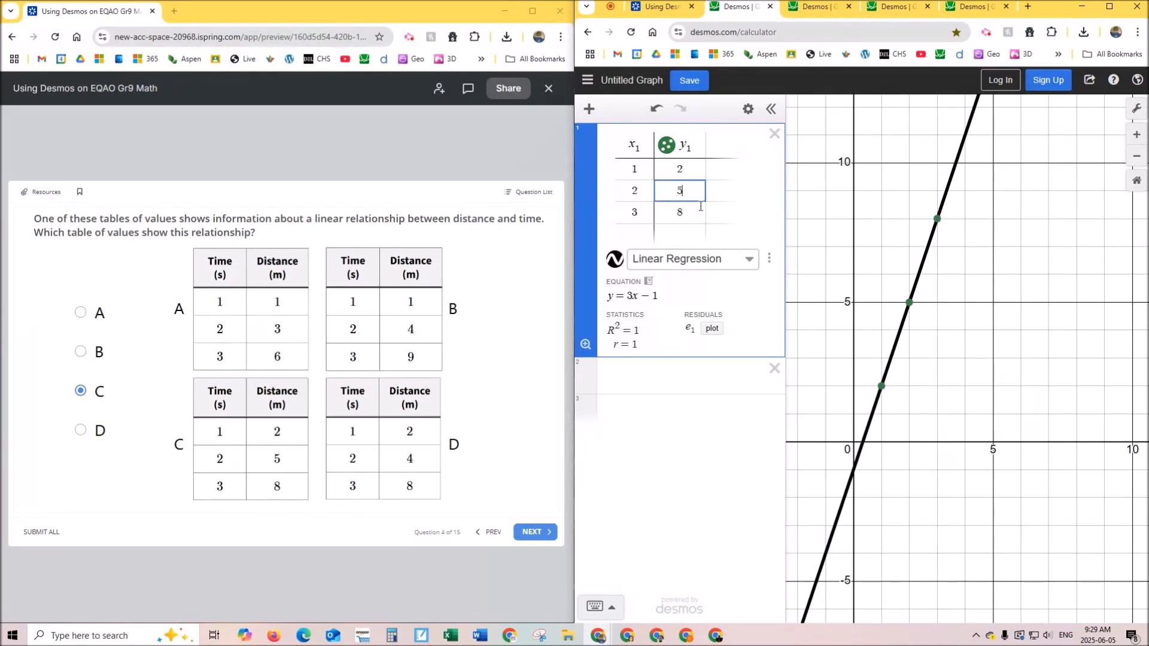
pyautogui.press('BackSpace')
pyautogui.write('4')
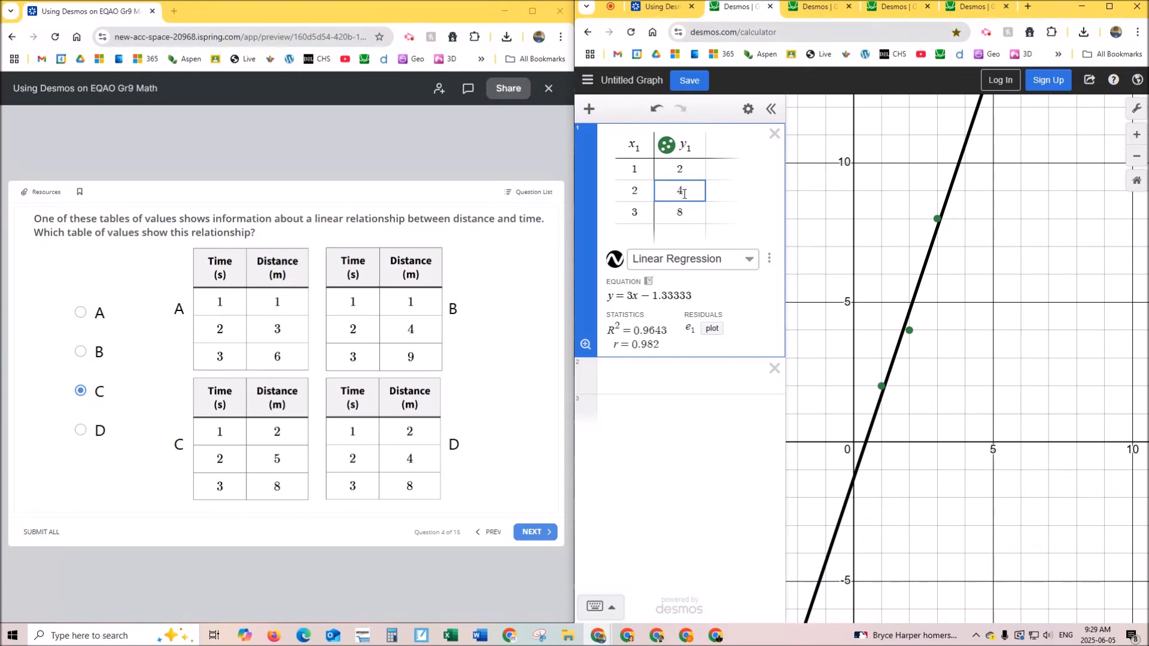
pyautogui.press('BackSpace')
pyautogui.write('5')
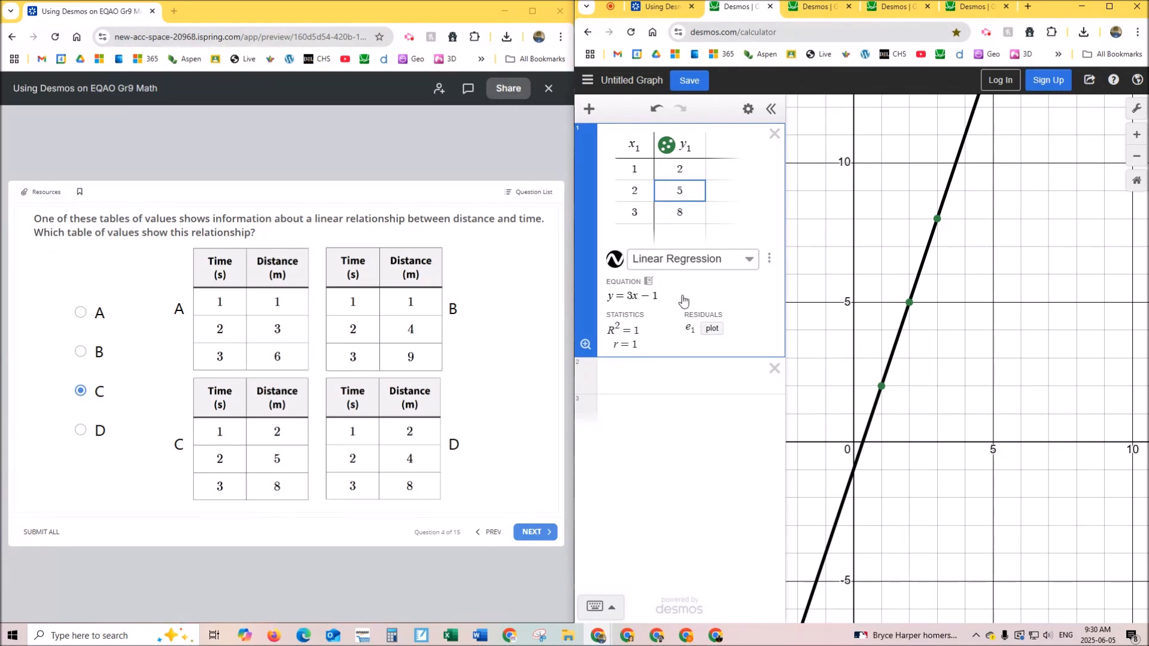
# Step: Advance the quiz to question 5 and fit a linear regression to its prepared table in the matching Desmos graph
pyautogui.click(535, 535)
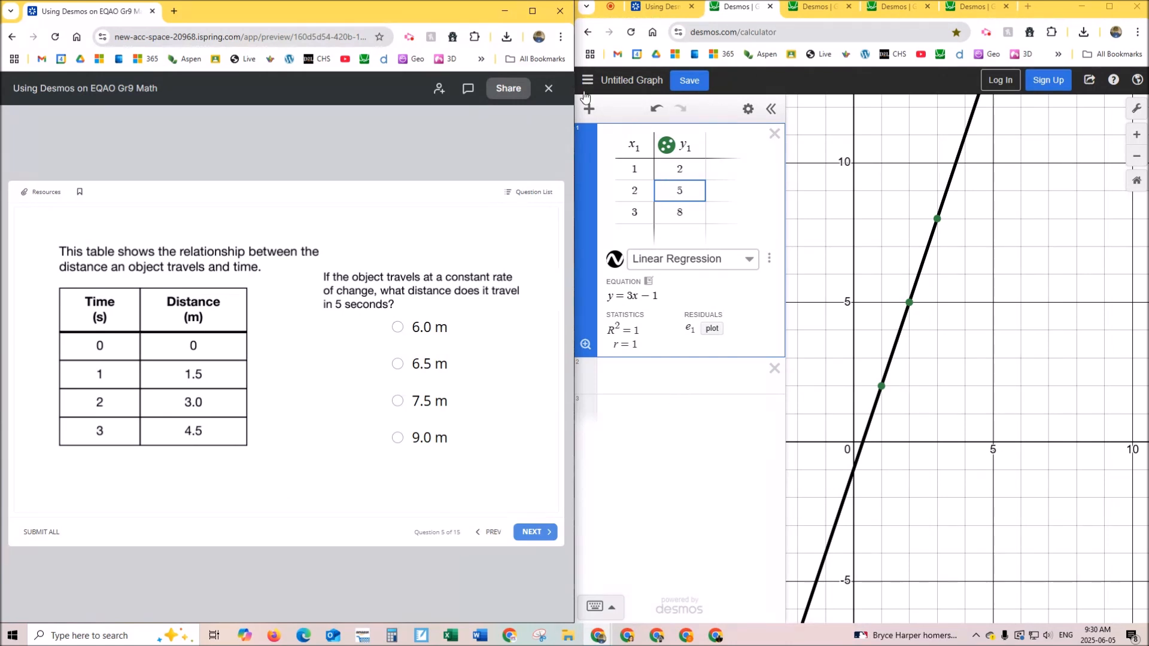
pyautogui.click(805, 8)
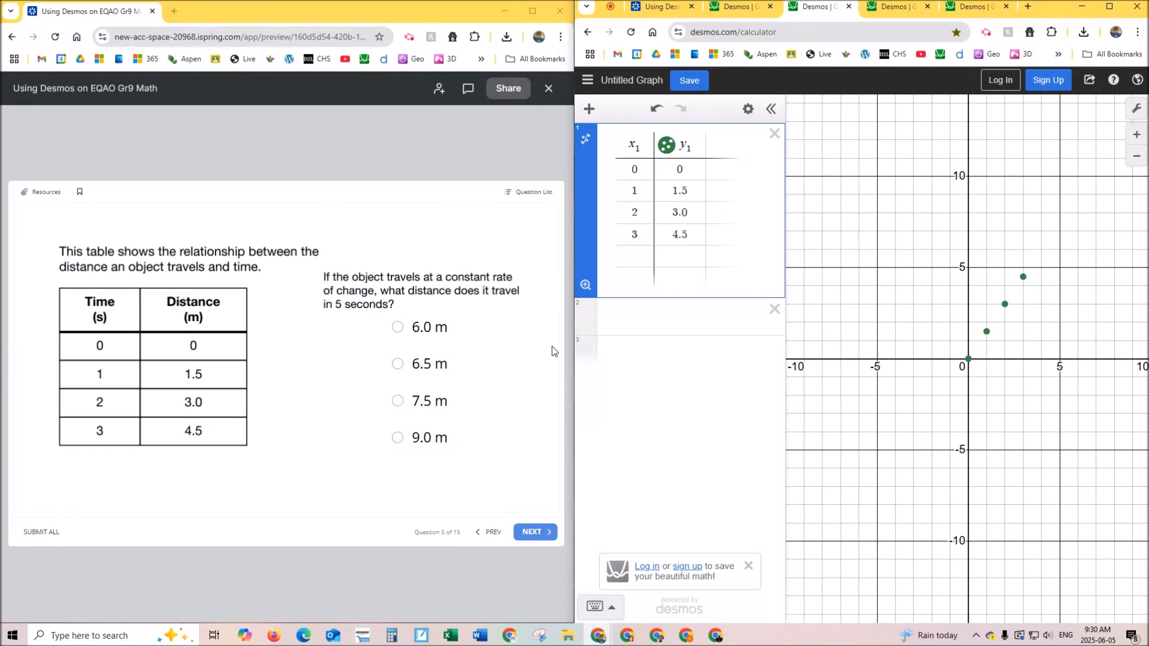
pyautogui.click(586, 139)
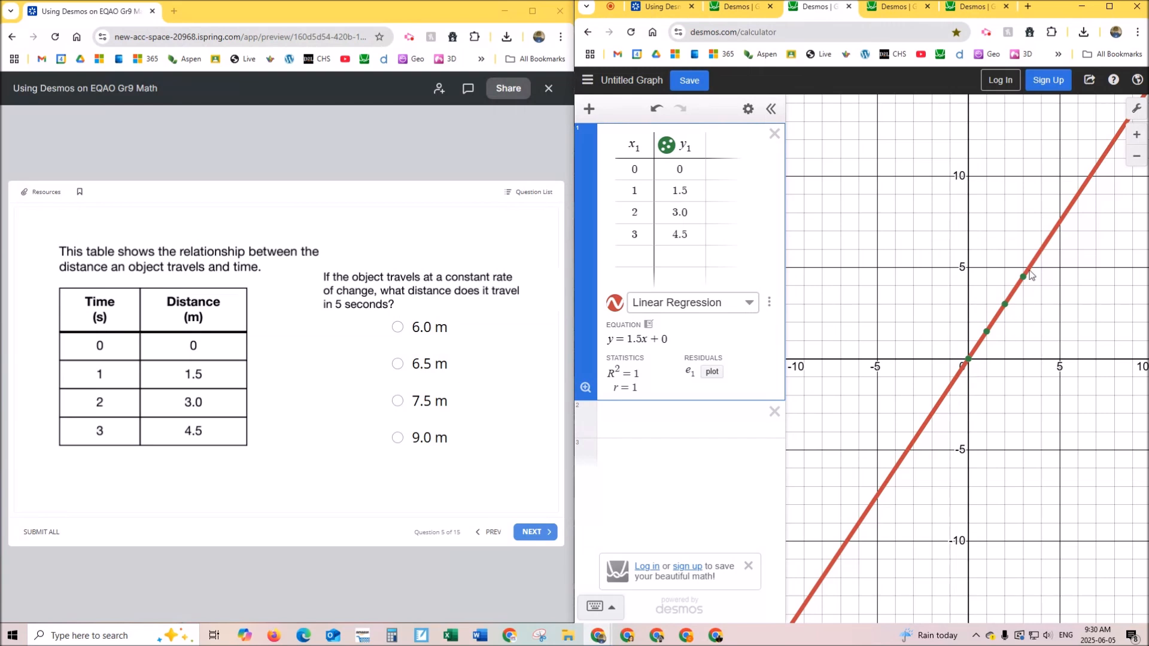
# Step: Trace the regression line to x = 5 and choose 7.5 m as the quiz answer
pyautogui.moveTo(1029, 267); pyautogui.dragTo(1064, 224)
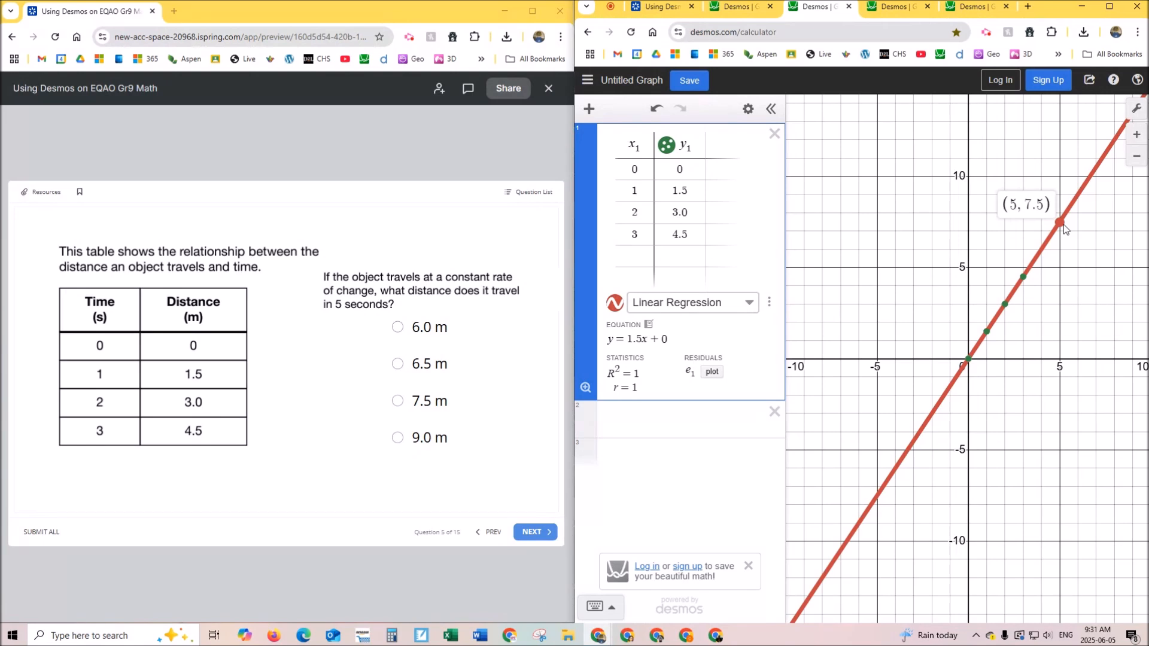
pyautogui.moveTo(1064, 224); pyautogui.dragTo(1064, 224)
pyautogui.click(430, 400)
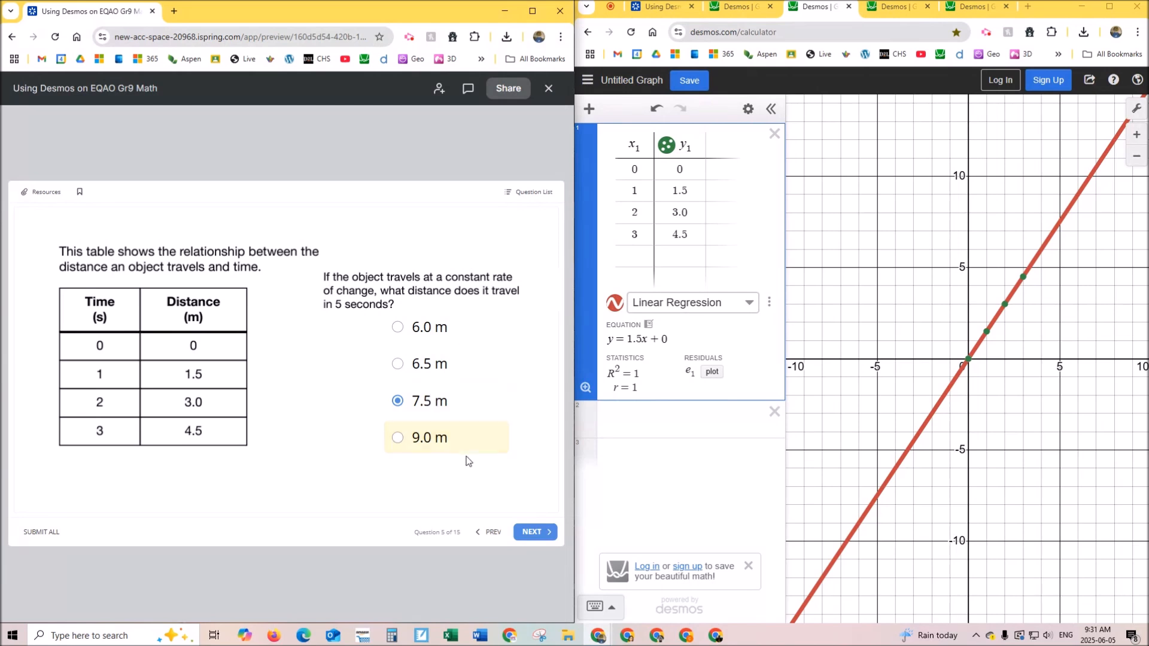
# Step: Add a table row for x = 5 and test the answer choices 6.0 and 6.5 as its y-value
pyautogui.click(635, 256)
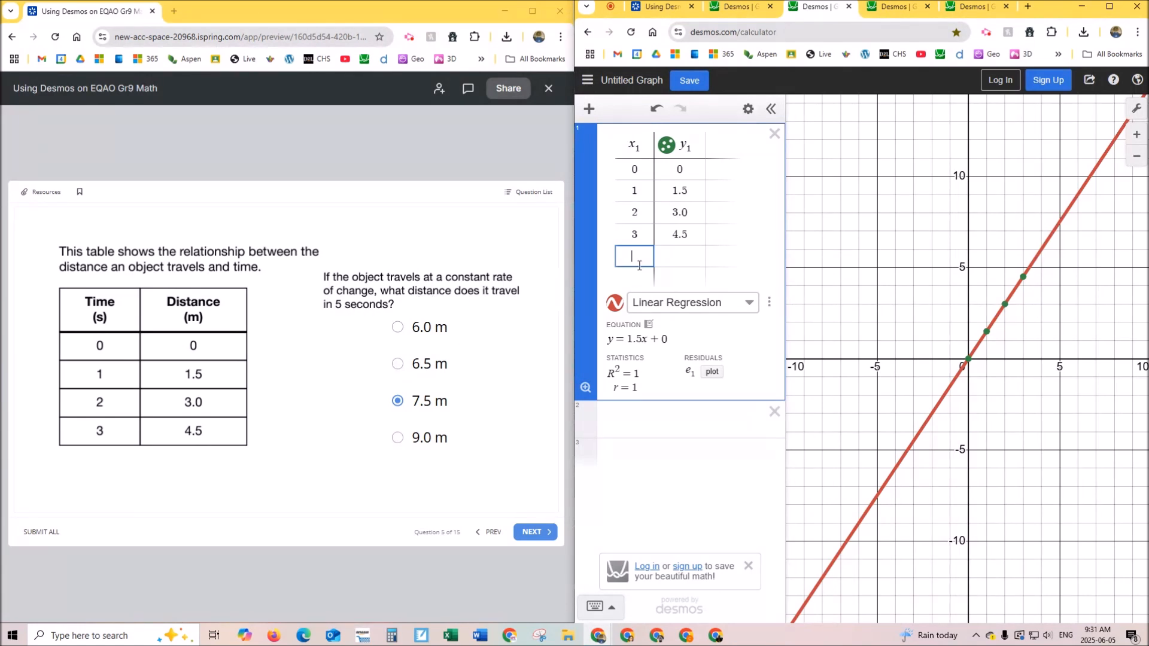
pyautogui.write('5')
pyautogui.click(692, 263)
pyautogui.write('6.0')
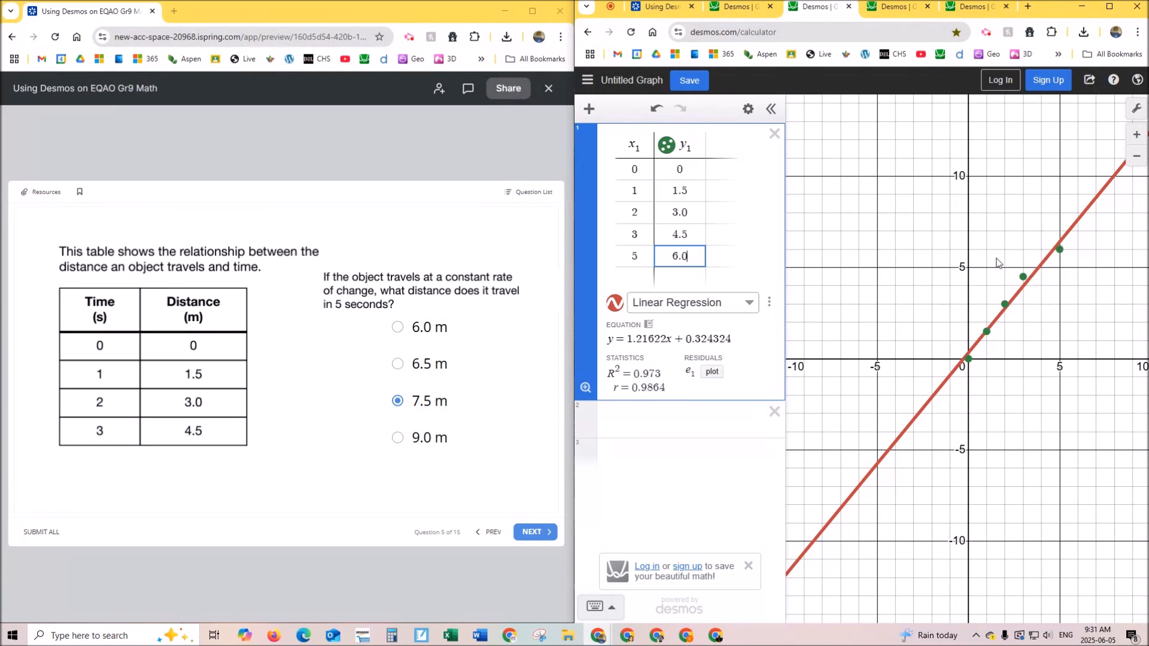
pyautogui.press('BackSpace')
pyautogui.write('5')
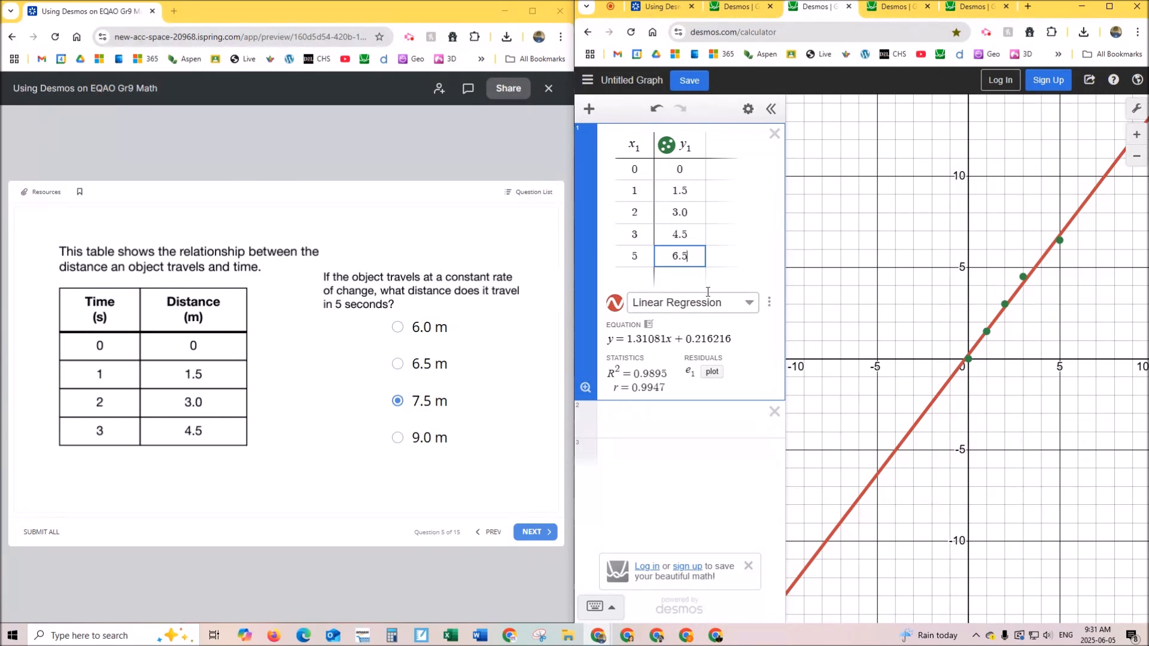
# Step: Replace the y-value for x = 5 with 7, and extend it to 7.5
pyautogui.press('BackSpace')
pyautogui.press('BackSpace')
pyautogui.press('BackSpace')
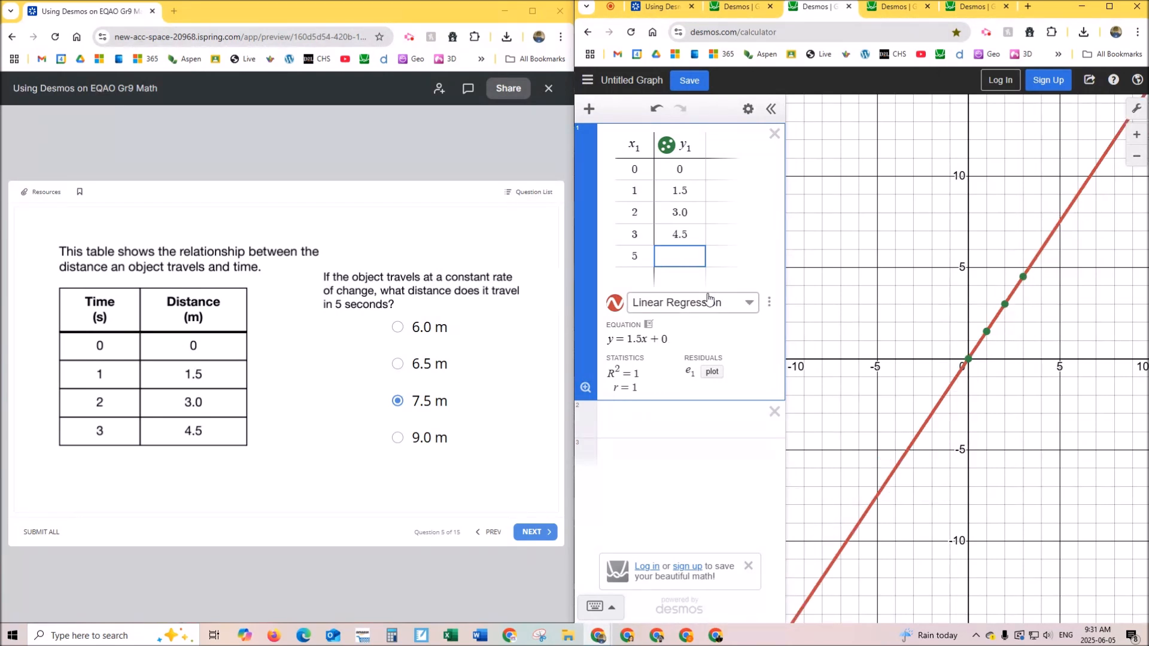
pyautogui.write('7')
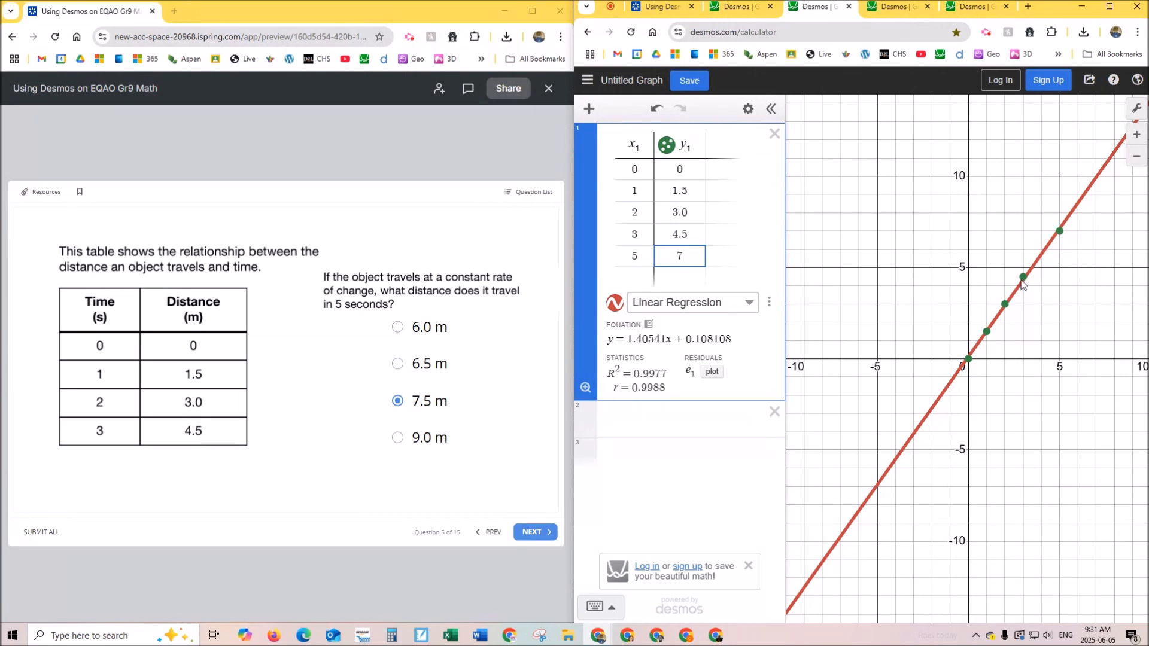
pyautogui.write('.5')
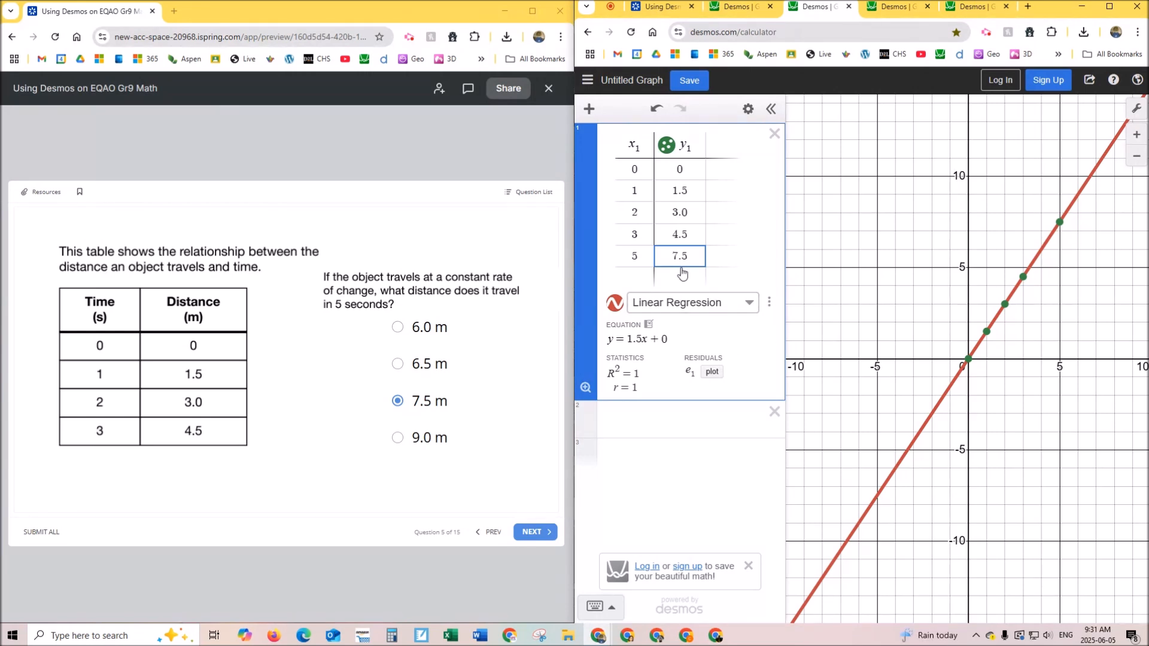
# Step: Test 9 as the y-value for x = 5 and remove the linear regression from the table
pyautogui.press('BackSpace')
pyautogui.press('BackSpace')
pyautogui.press('BackSpace')
pyautogui.write('9')
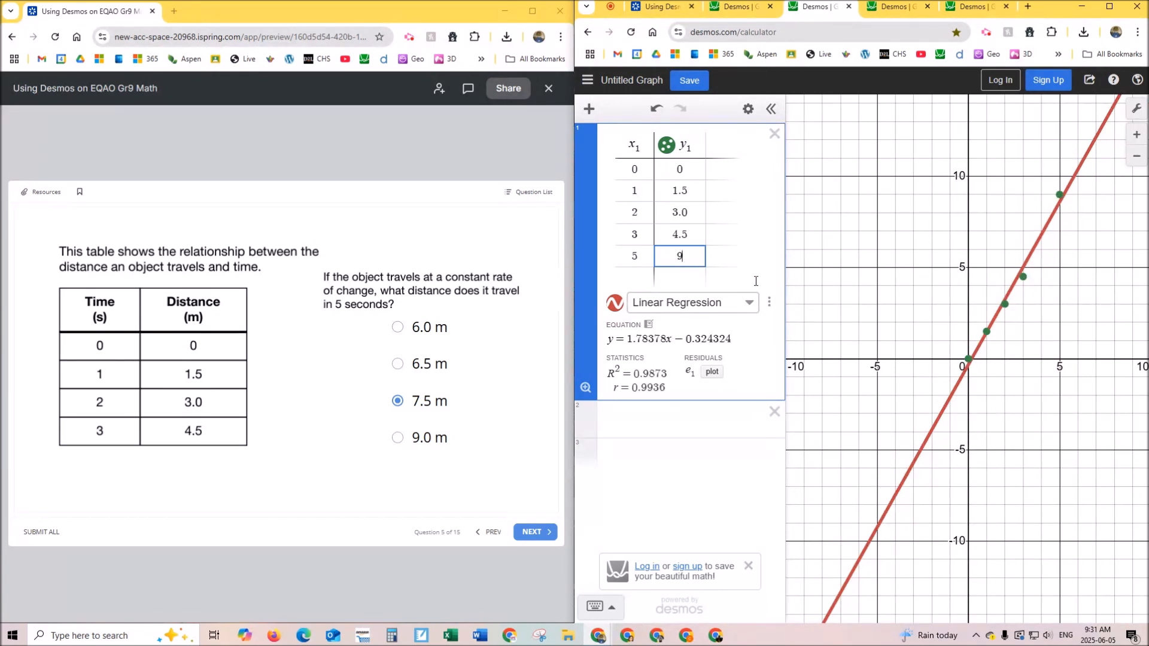
pyautogui.click(769, 302)
pyautogui.click(734, 401)
# Step: Set the y-value for x = 5 to 7.5 and fit a linear regression to the table again
pyautogui.click(690, 254)
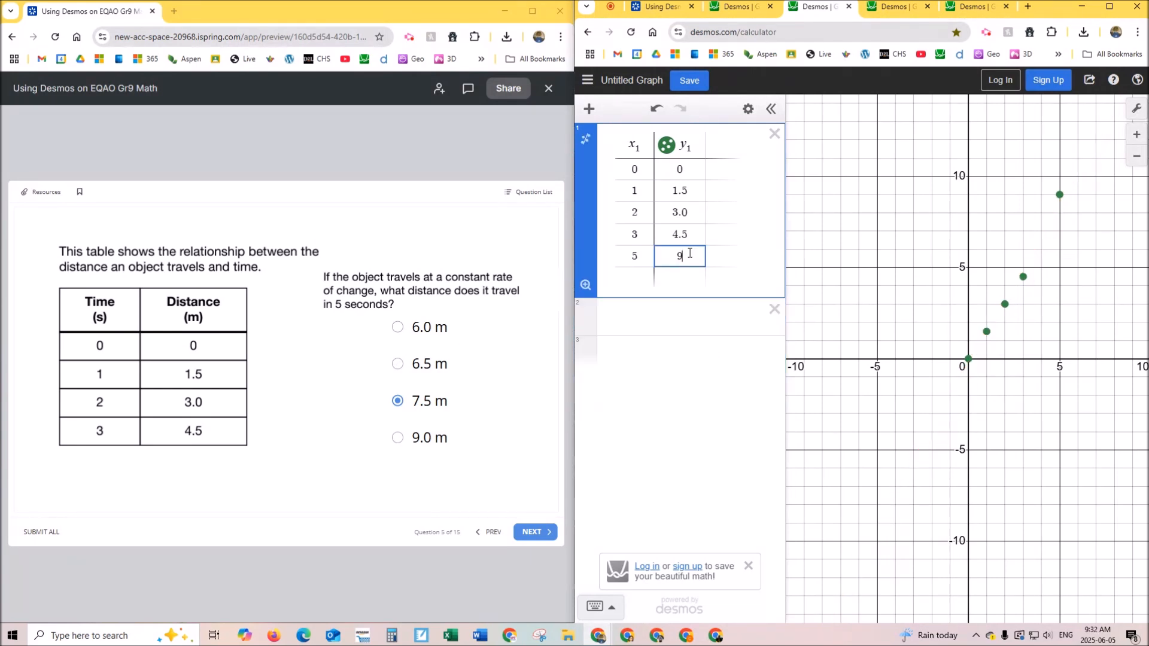
pyautogui.press('BackSpace')
pyautogui.write('7.5')
pyautogui.click(585, 139)
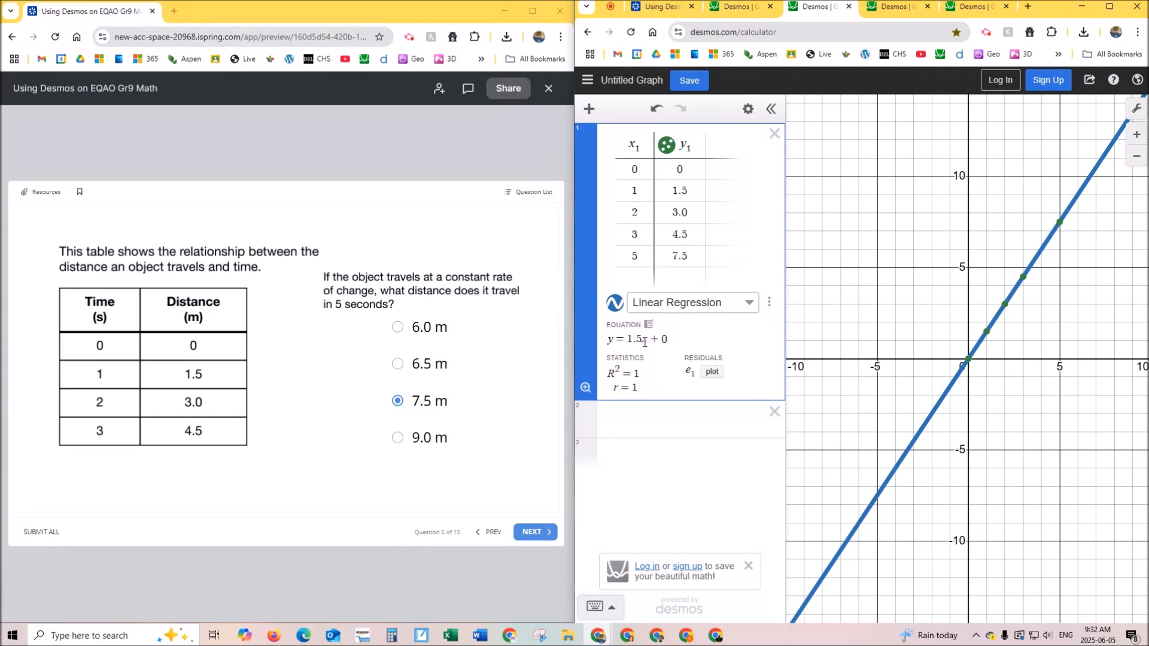
# Step: Evaluate 1.5(5) in the empty expression line below the table to check the distance at 5 seconds
pyautogui.click(644, 424)
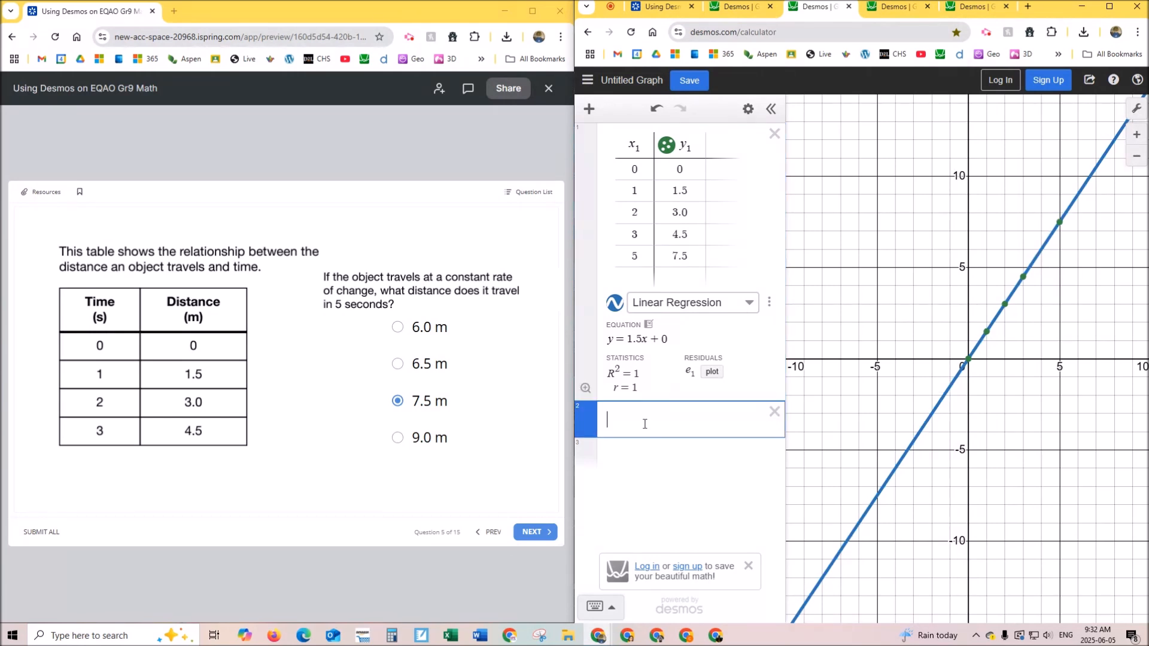
pyautogui.write('1.5(5')
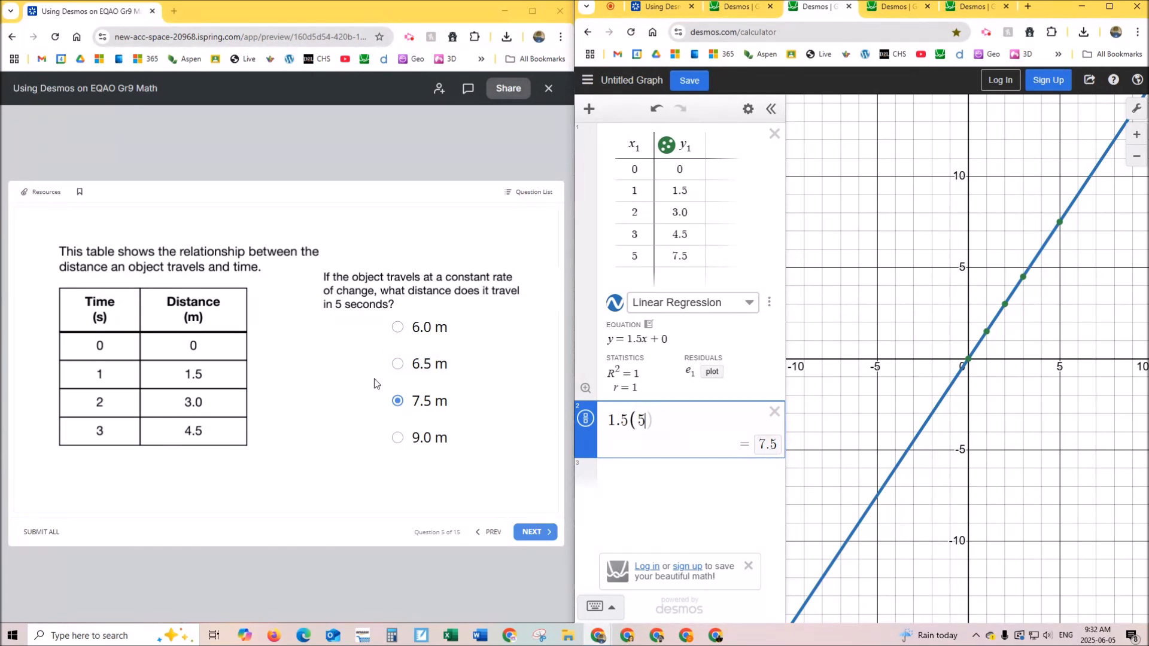
# Step: Advance the quiz to question 6 and open the Desmos graph holding the pool data in a maximized window
pyautogui.click(530, 538)
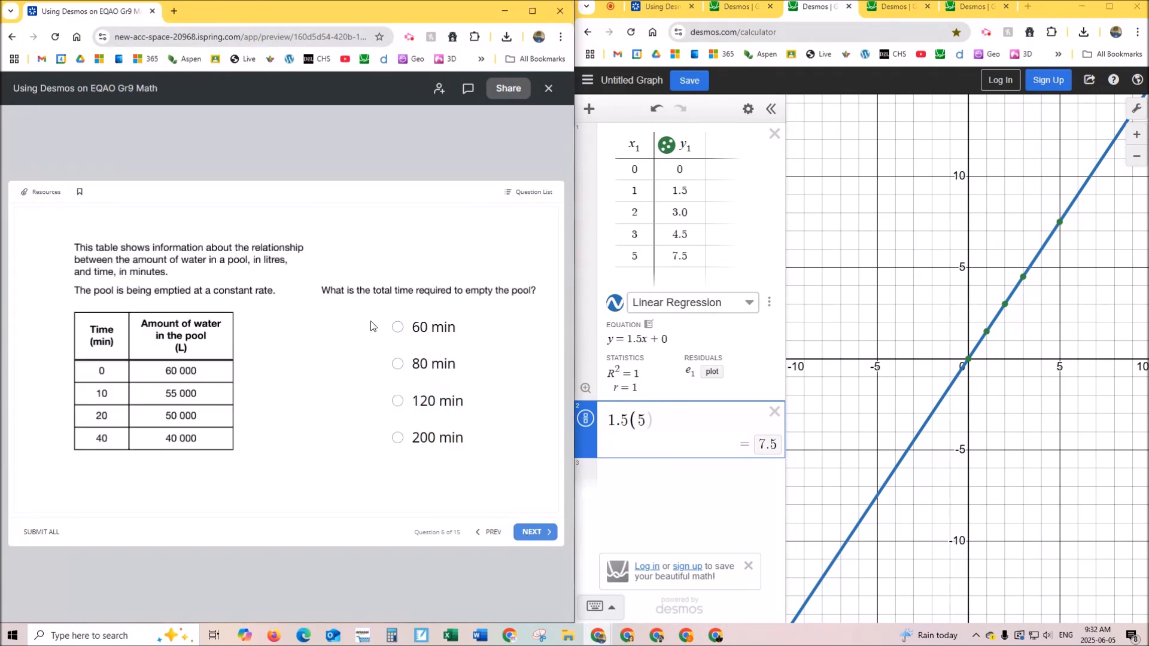
pyautogui.click(906, 9)
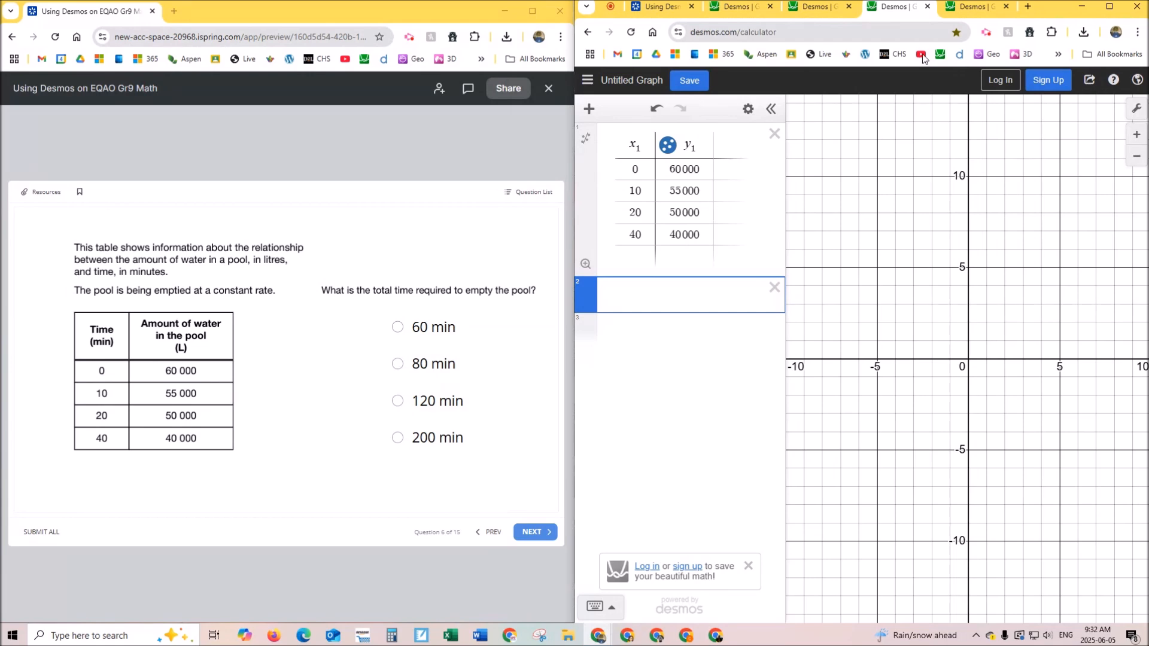
pyautogui.click(1110, 6)
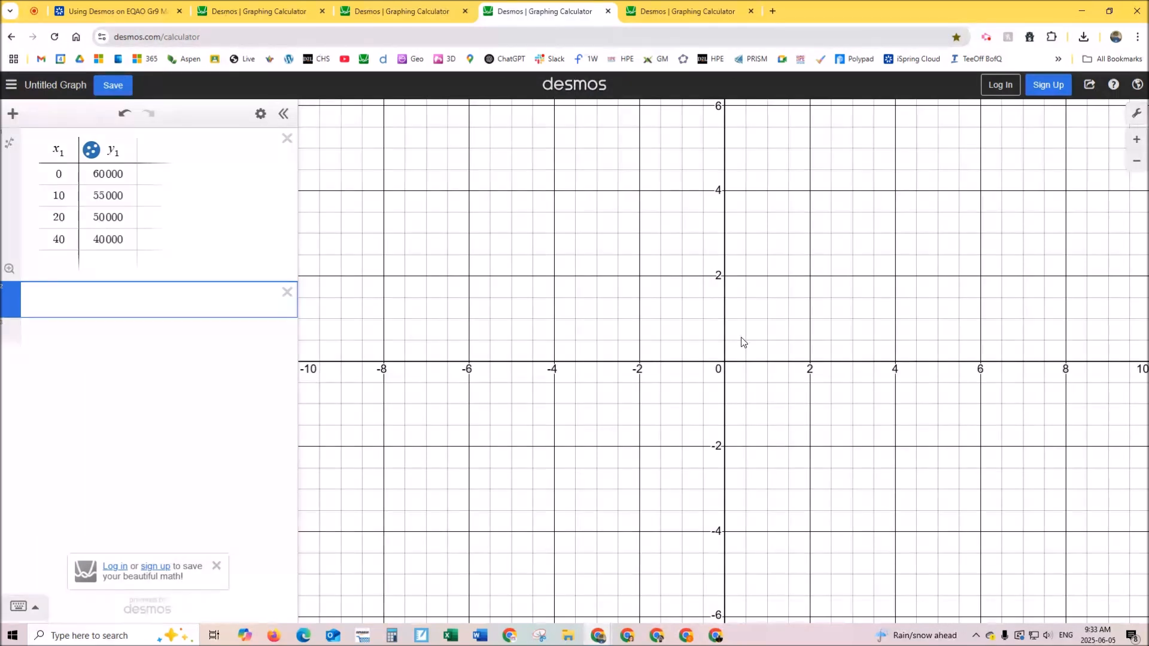
pyautogui.click(1138, 116)
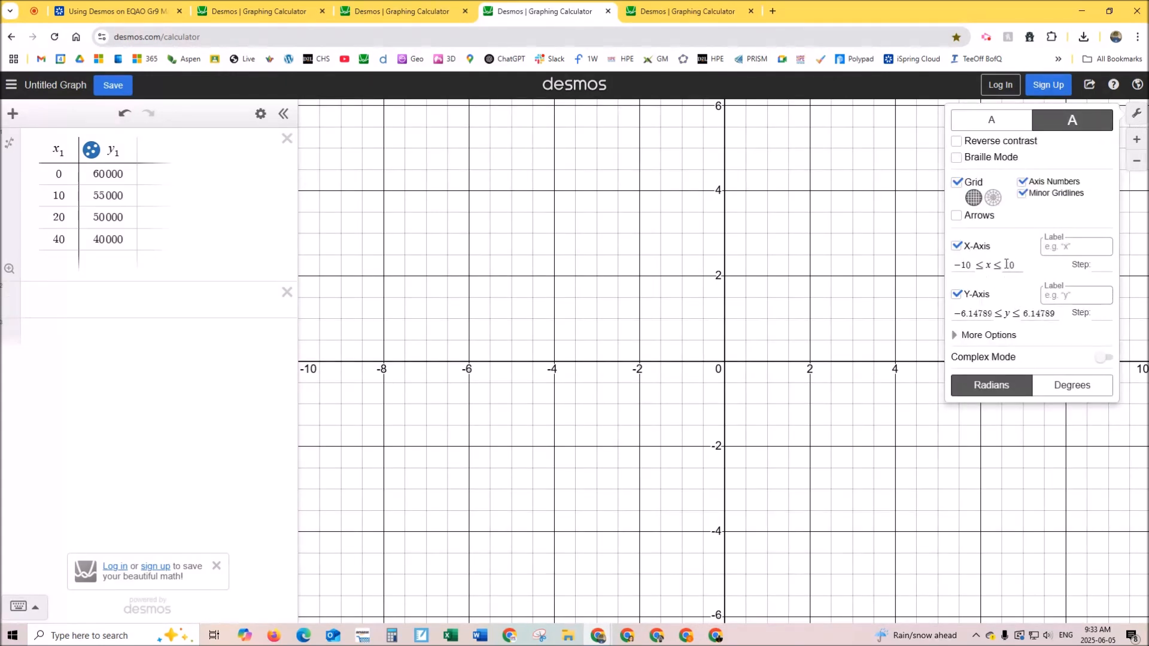
pyautogui.click(808, 282)
pyautogui.scroll(-3, 809, 285)
pyautogui.scroll(4, 817, 313)
pyautogui.scroll(-2, 817, 323)
pyautogui.scroll(-3, 819, 327)
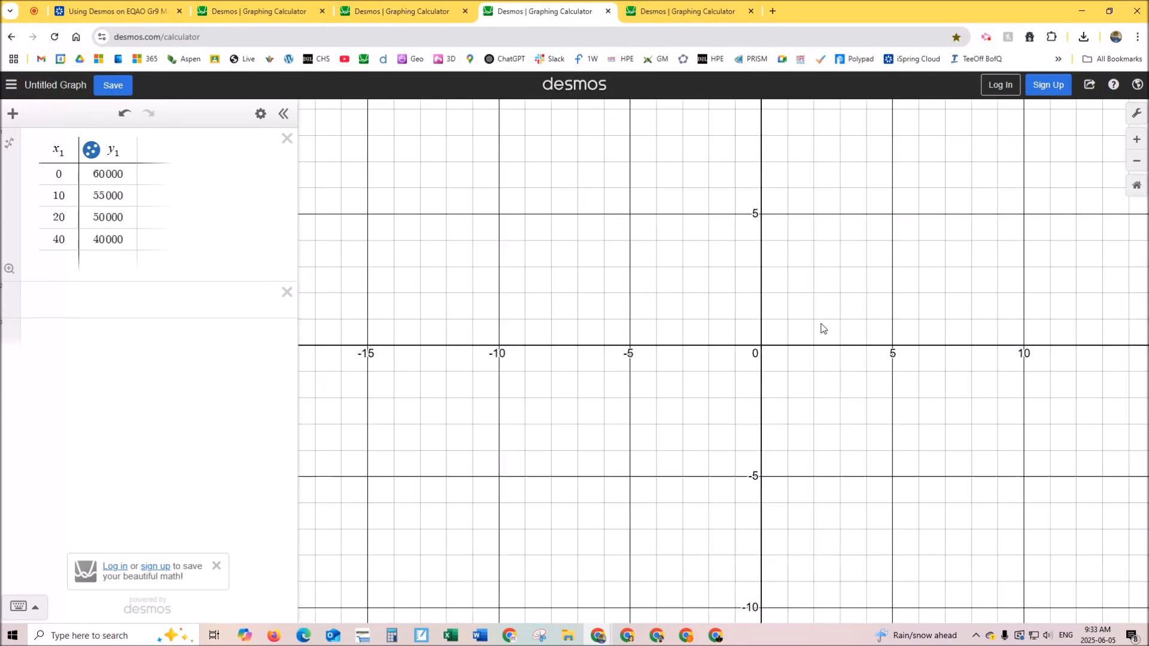
# Step: Set the graph's x-axis range from 2 to 60 in the graph settings
pyautogui.click(1137, 113)
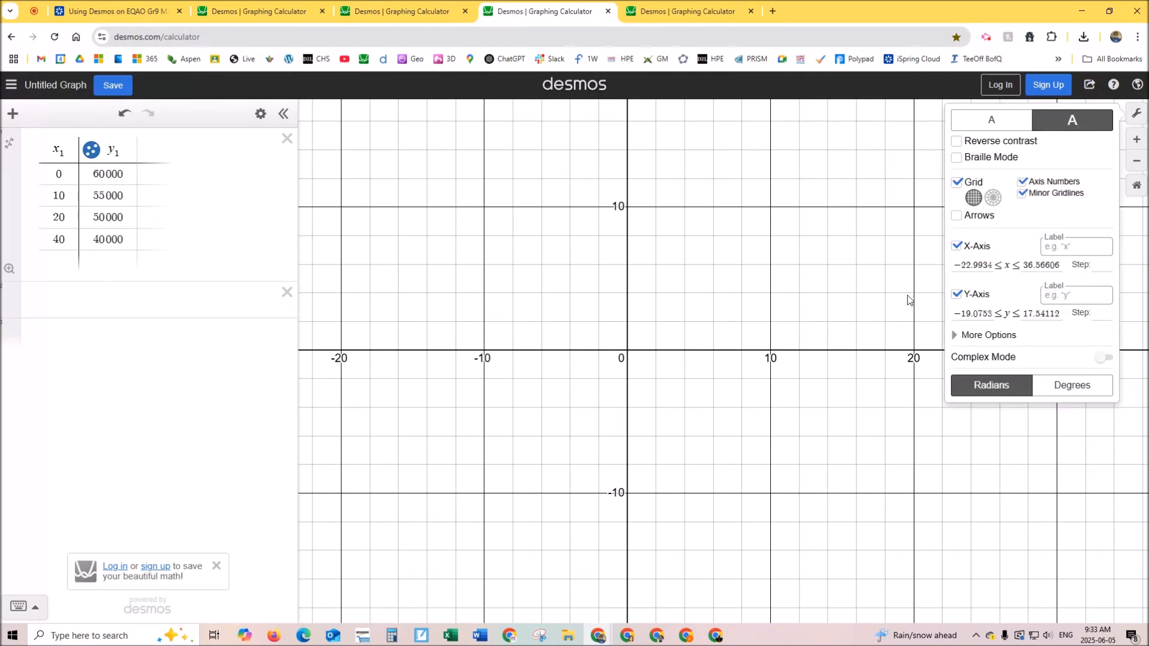
pyautogui.moveTo(990, 265); pyautogui.dragTo(935, 267)
pyautogui.write('2')
pyautogui.press('Tab')
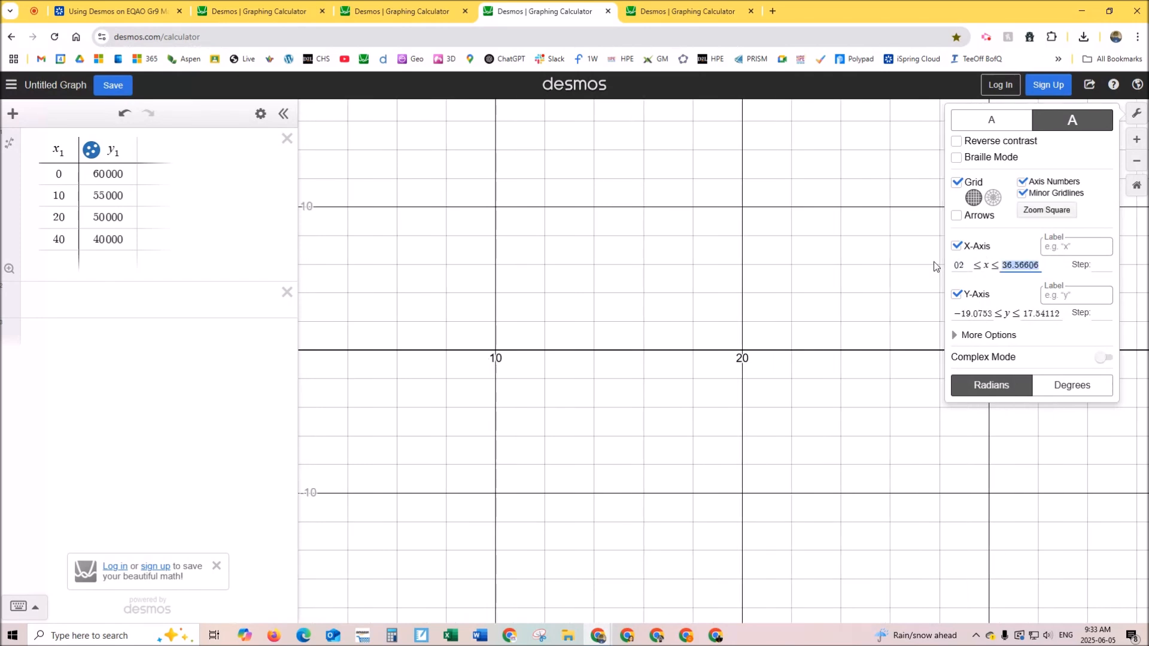
pyautogui.write('60')
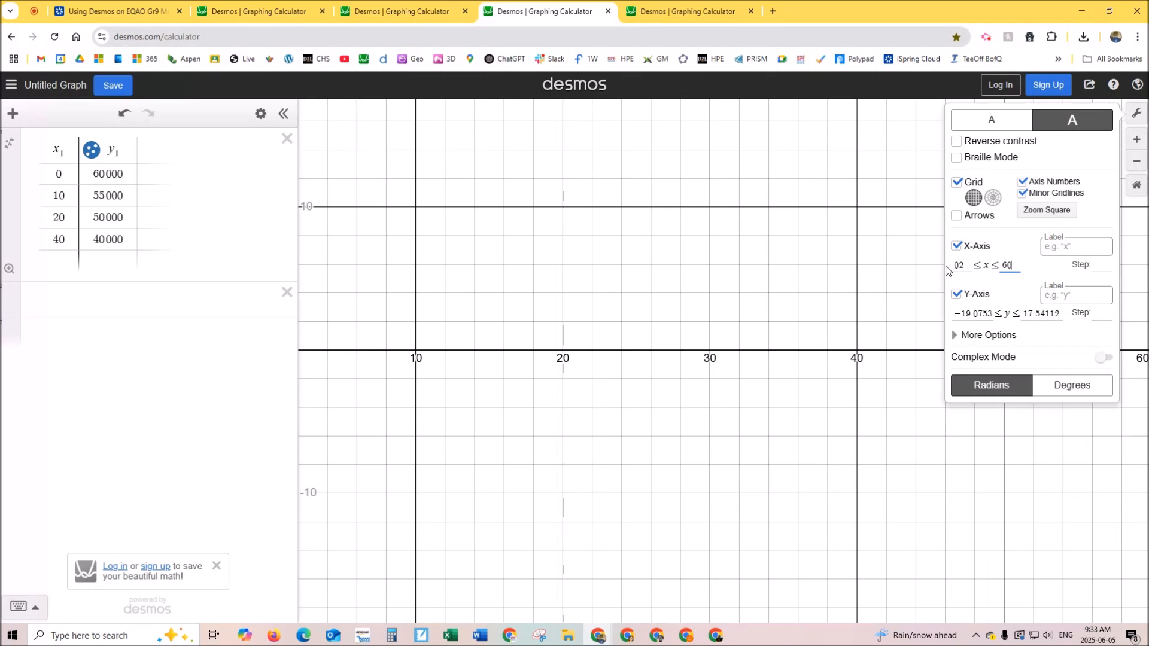
# Step: Set the graph's y-axis range from 0 to 60000
pyautogui.click(980, 313)
pyautogui.moveTo(993, 313); pyautogui.dragTo(950, 316)
pyautogui.write('7')
pyautogui.press('Tab')
pyautogui.click(966, 316)
pyautogui.press('BackSpace')
pyautogui.press('Tab')
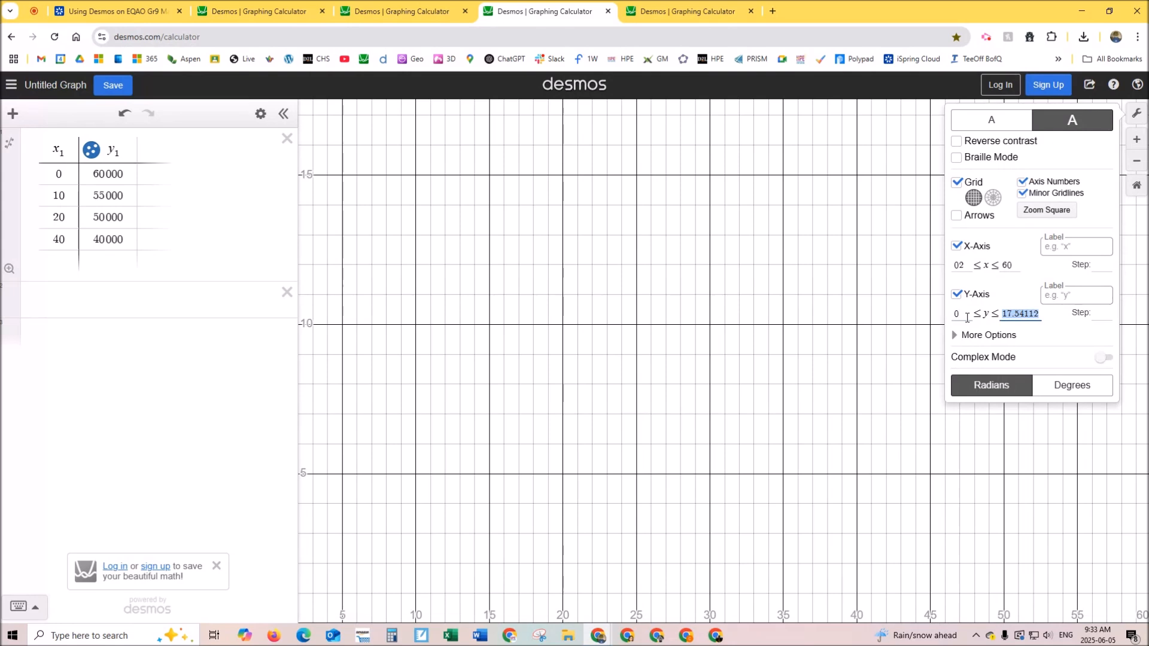
pyautogui.write('60000')
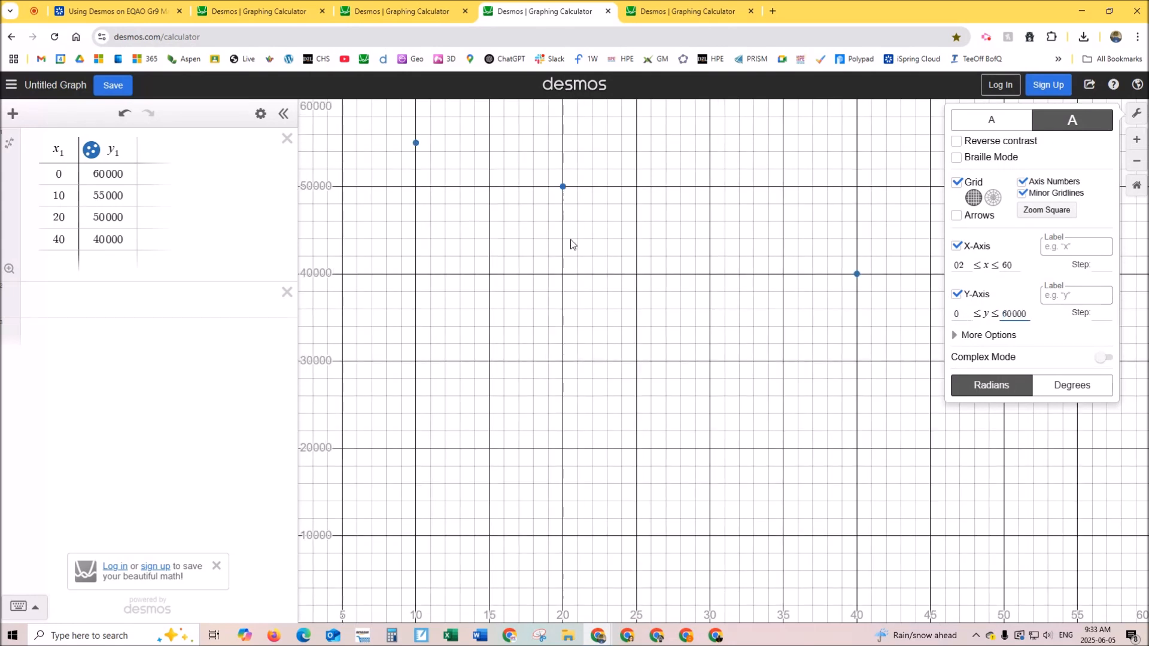
# Step: Close the graph settings and fit a linear regression to the pool data table
pyautogui.click(819, 405)
pyautogui.scroll(-2, 718, 374)
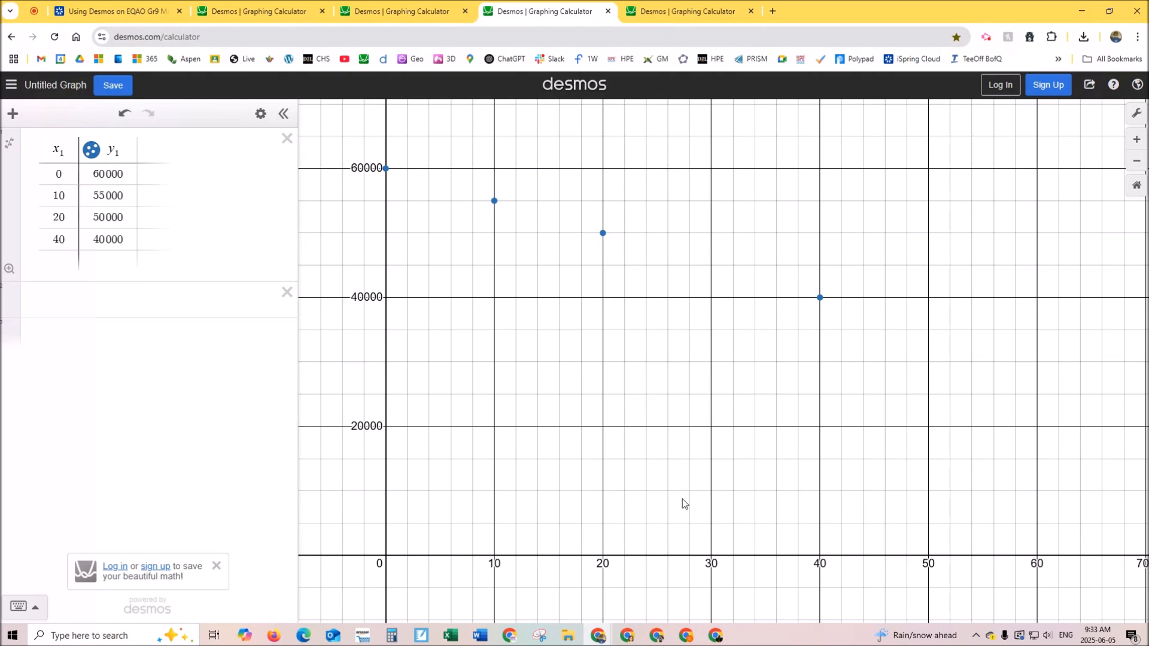
pyautogui.scroll(2, 685, 503)
pyautogui.scroll(-3, 685, 503)
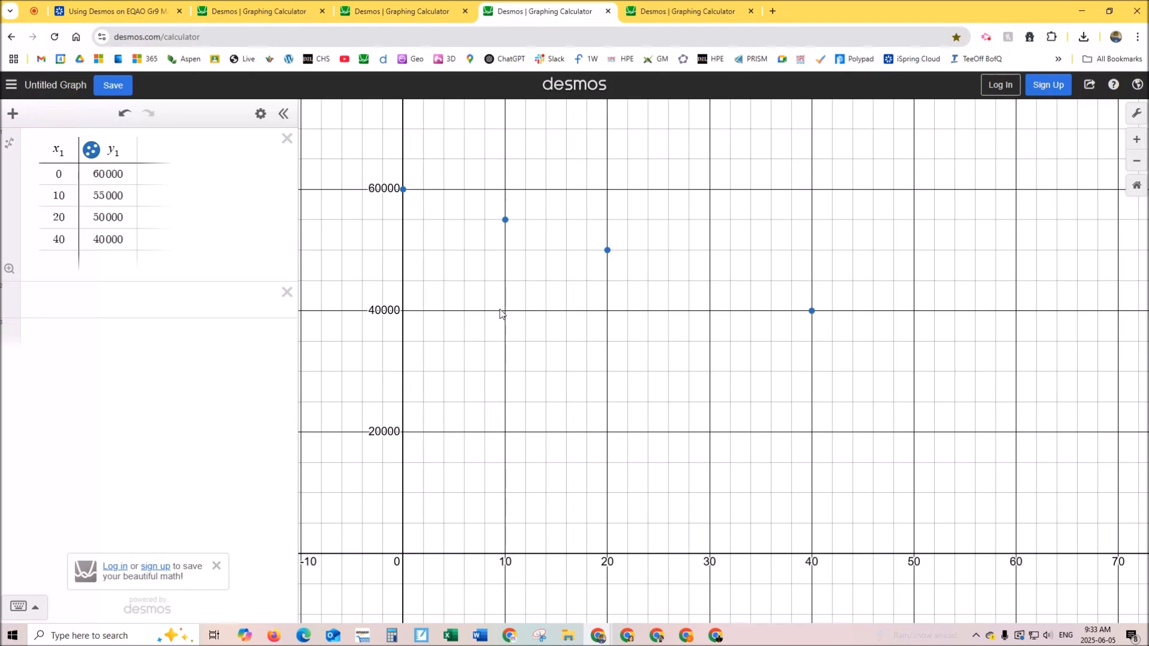
pyautogui.click(7, 145)
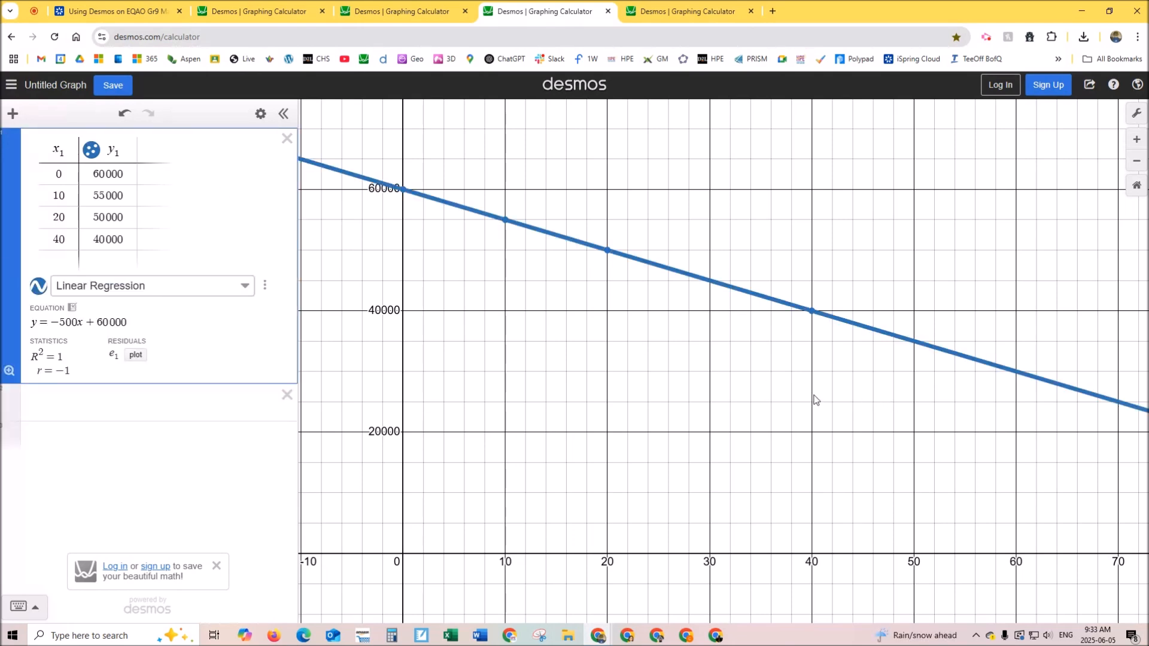
# Step: Show the coordinates of the point where the pool regression line crosses the x-axis
pyautogui.scroll(-4, 796, 399)
pyautogui.moveTo(962, 447); pyautogui.dragTo(732, 400)
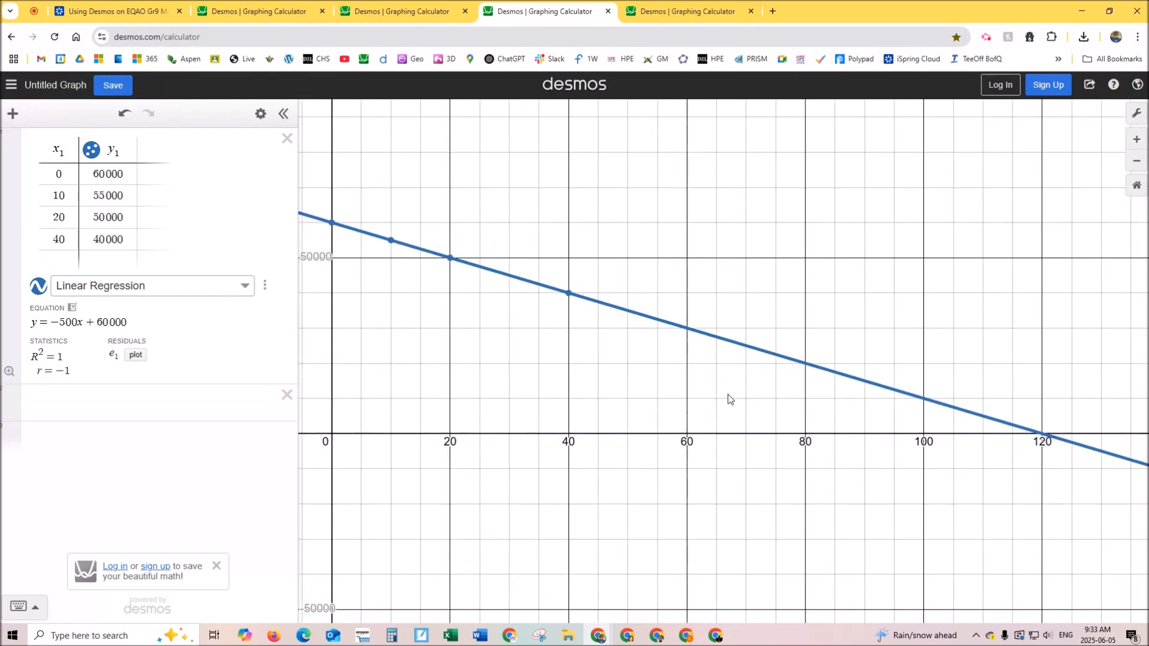
pyautogui.scroll(-2, 793, 404)
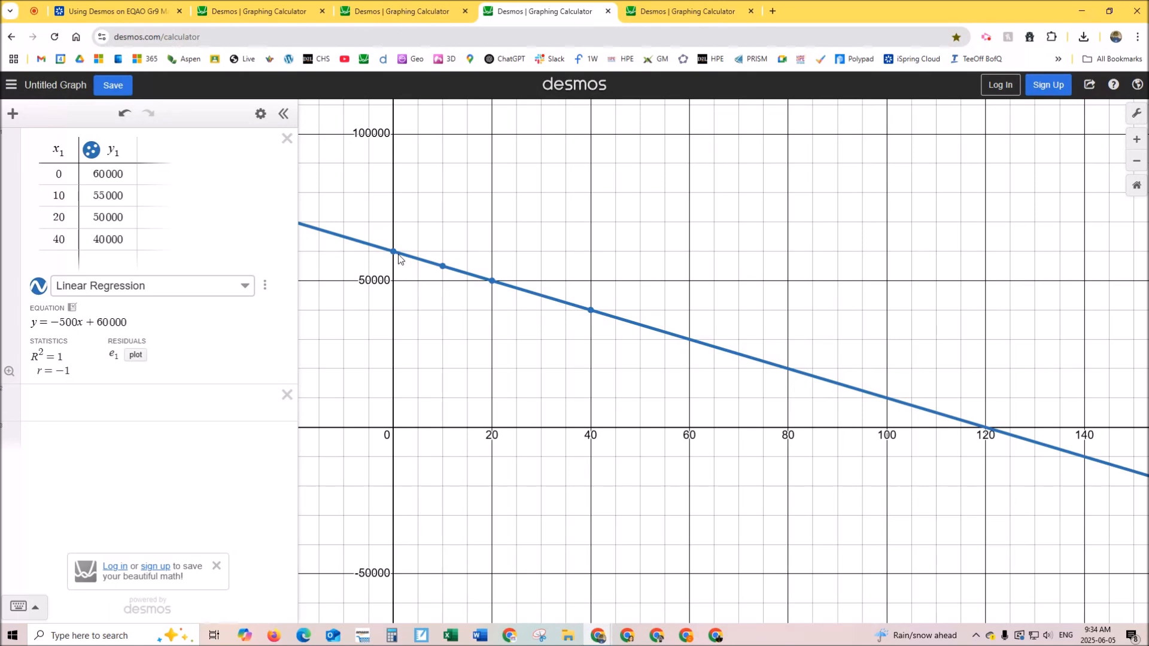
pyautogui.click(987, 430)
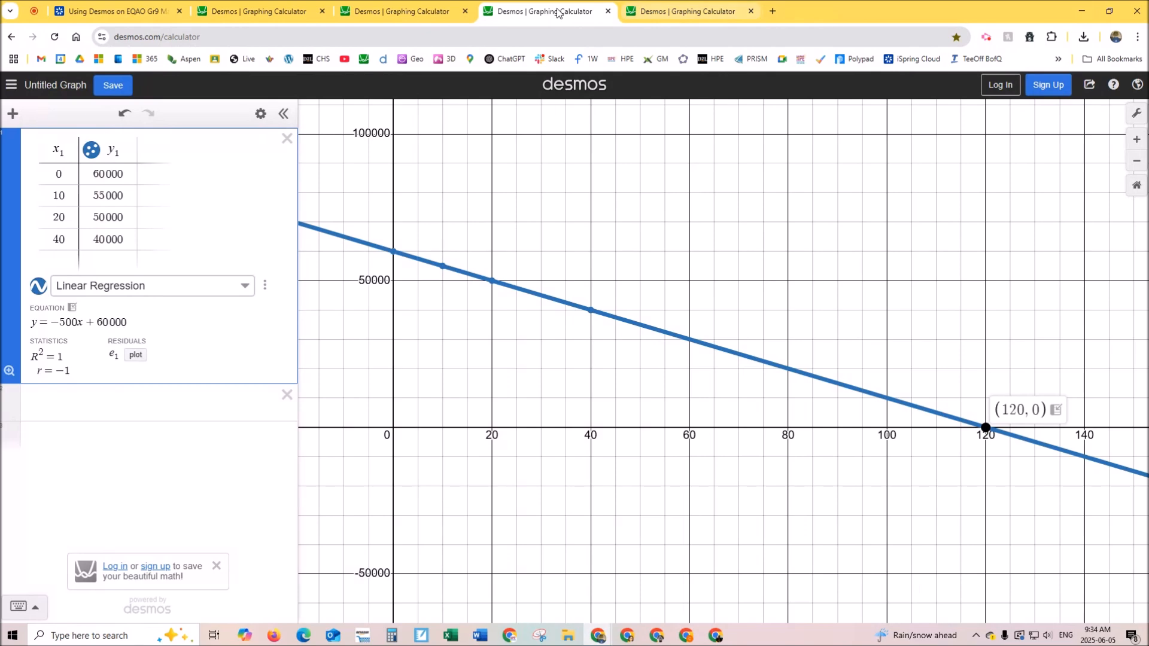
# Step: Place the pool graph beside the quiz window, recheck the line's x-intercept and choose 120 min as the answer to question 6
pyautogui.moveTo(546, 12); pyautogui.dragTo(1, 239)
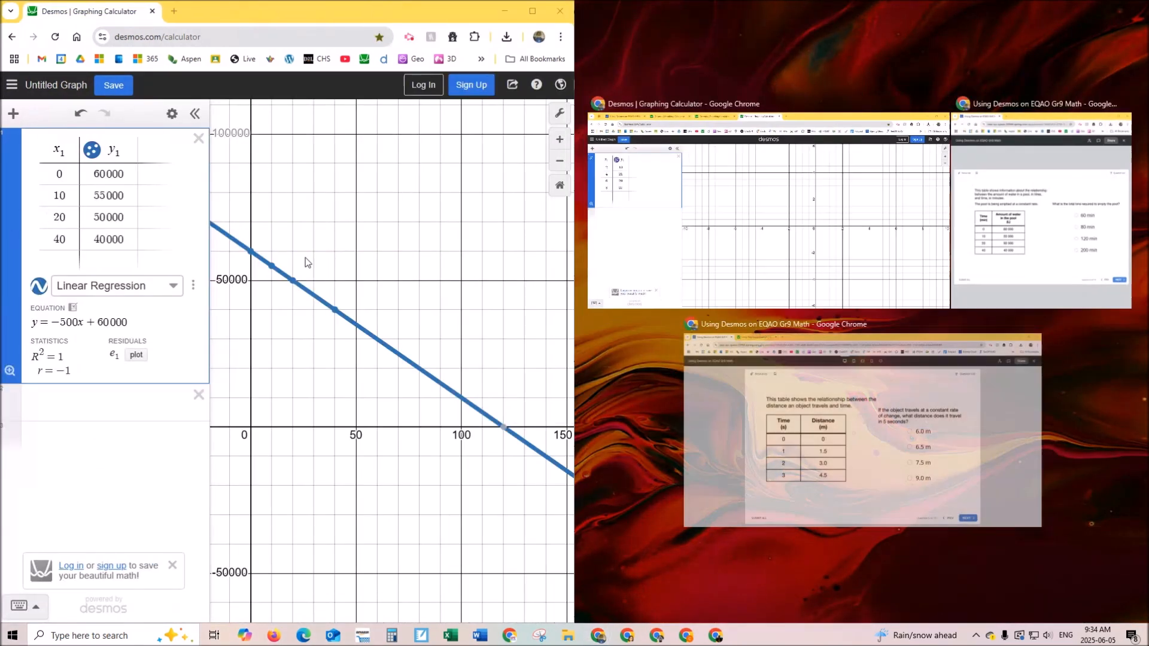
pyautogui.click(1090, 233)
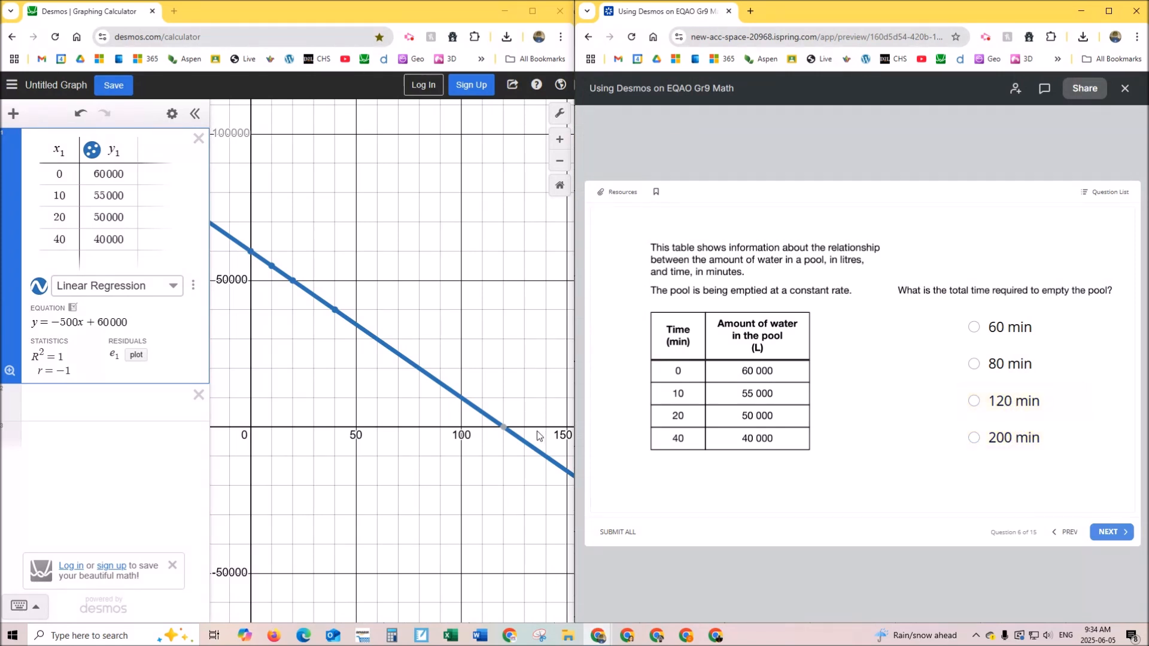
pyautogui.click(503, 427)
pyautogui.click(993, 403)
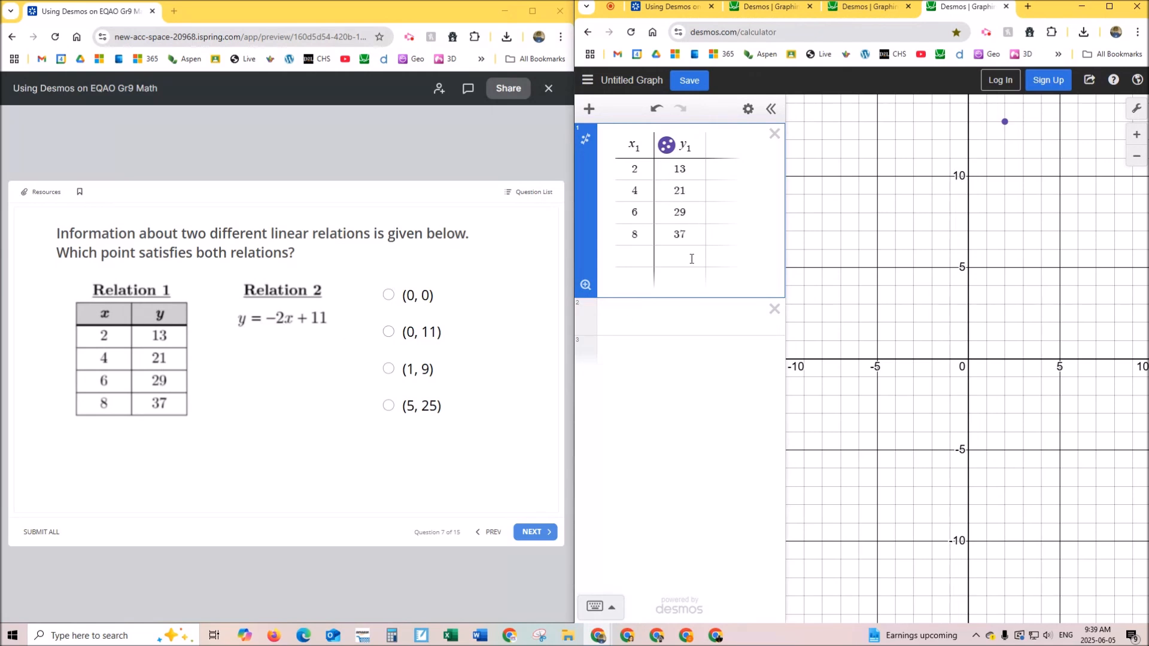
# Step: Graph Relation 2 as y = -2x + 11 in the empty expression line below the table
pyautogui.click(677, 317)
pyautogui.write('y=-2x+')
pyautogui.write('11')
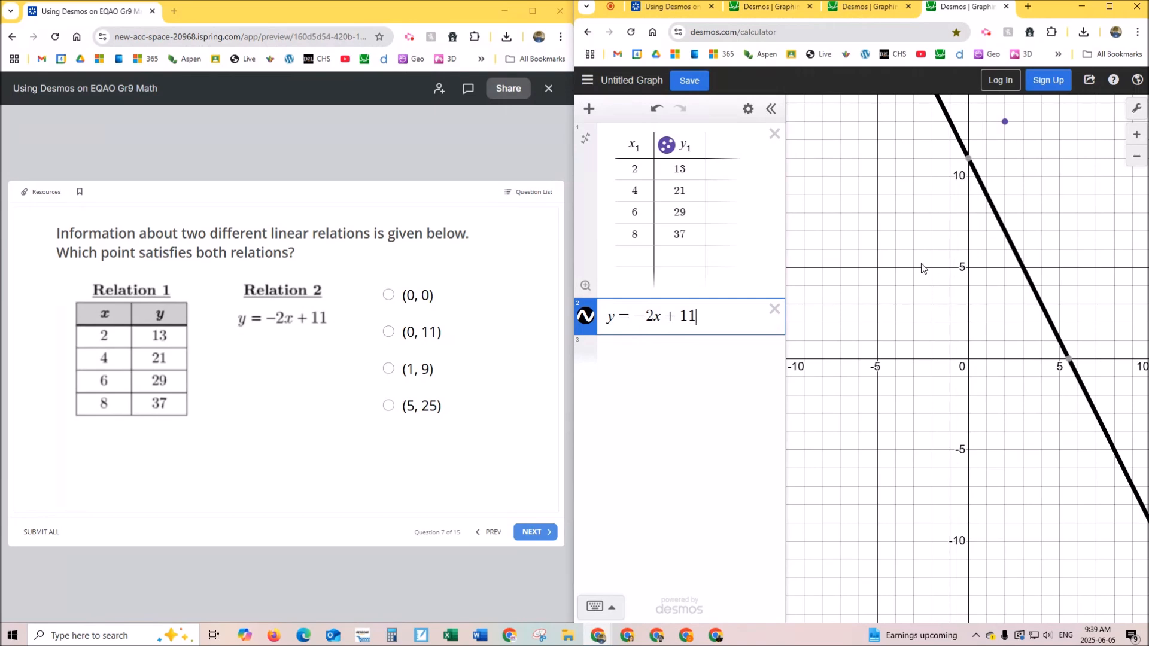
# Step: Fit a linear regression to the Relation 1 table so that its line can be compared with Relation 2
pyautogui.moveTo(974, 290); pyautogui.dragTo(876, 417)
pyautogui.scroll(-5, 977, 377)
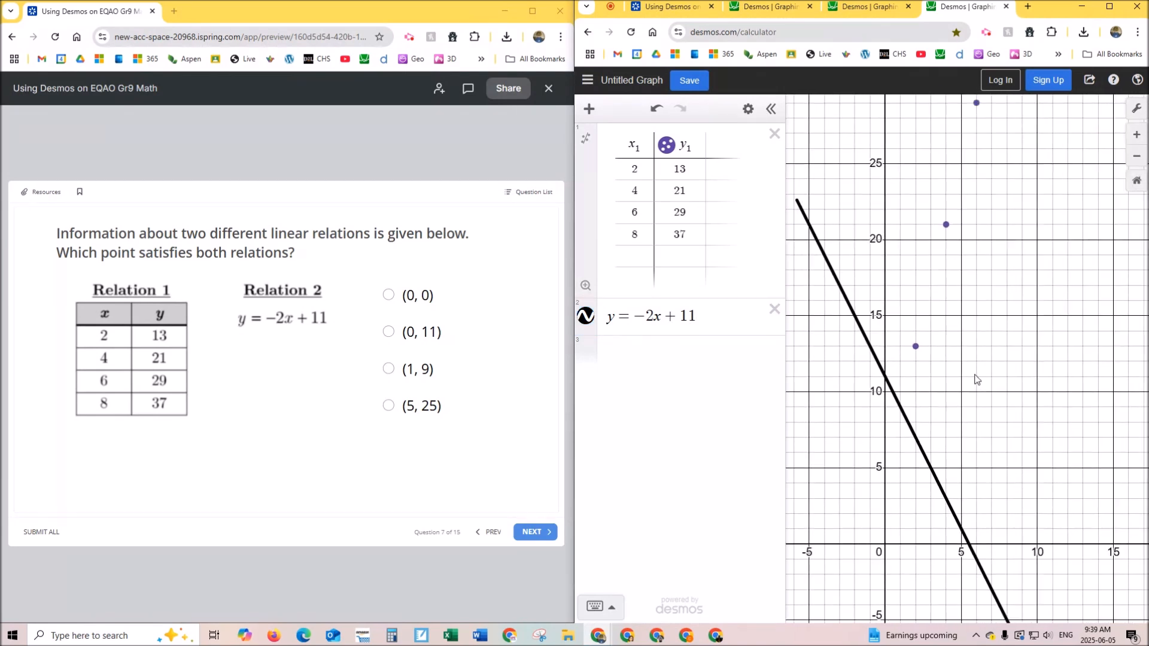
pyautogui.moveTo(998, 326); pyautogui.dragTo(974, 365)
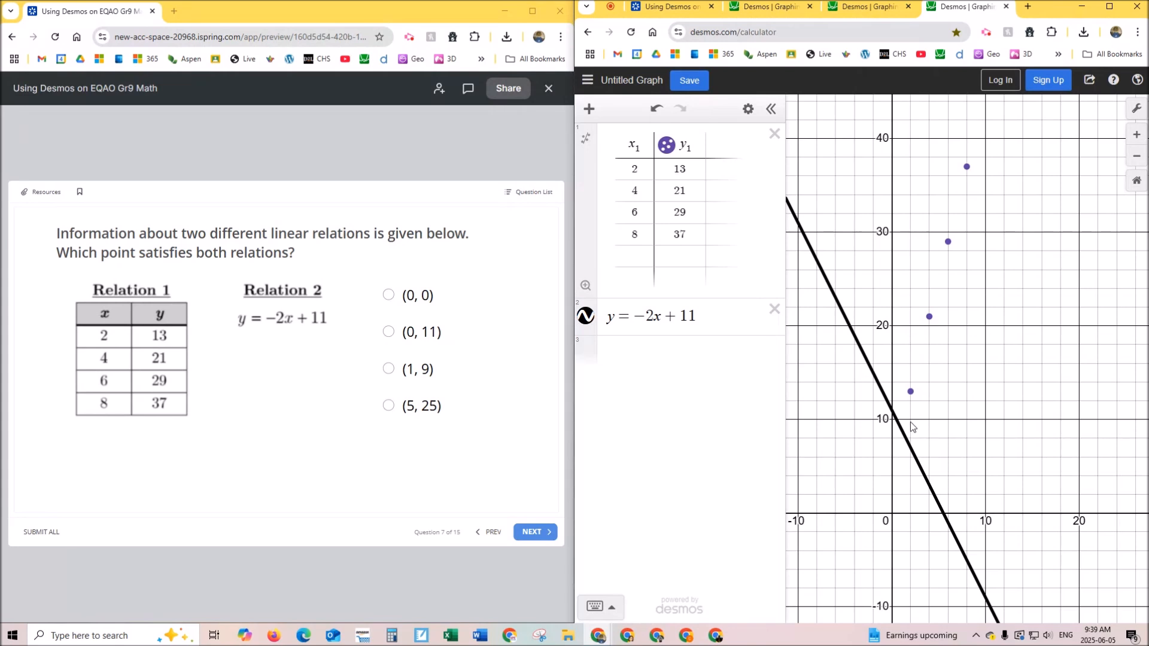
pyautogui.click(585, 143)
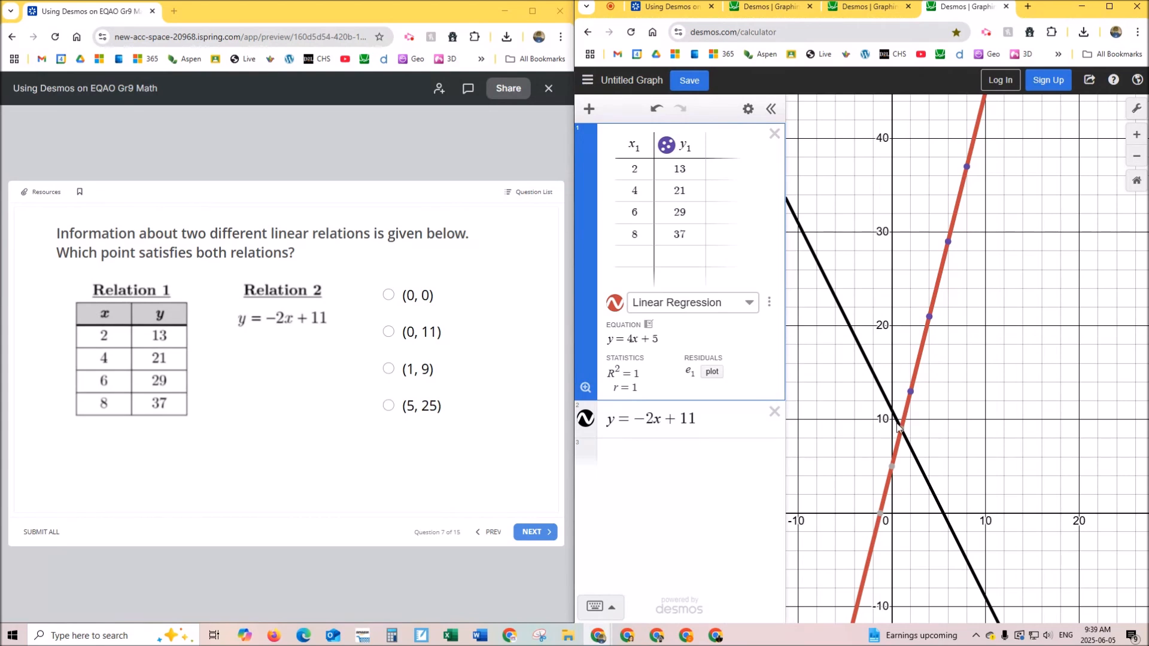
# Step: Show the coordinates where the two lines intersect and choose (1, 9) as the answer to question 7
pyautogui.moveTo(905, 438)
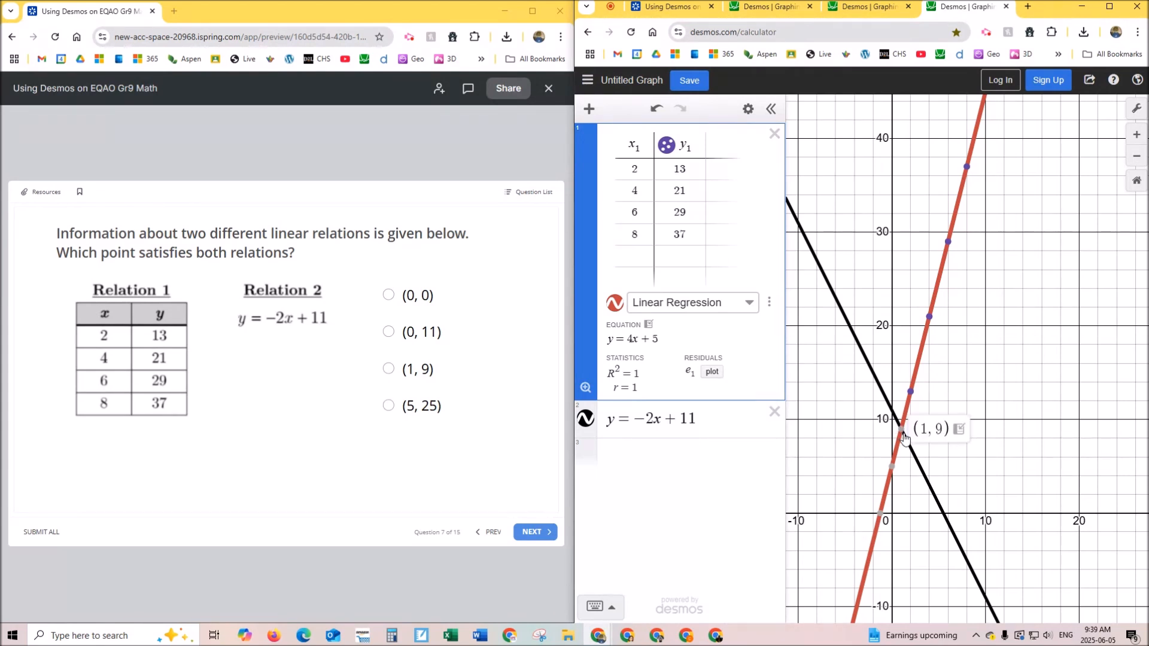
pyautogui.click(902, 431)
pyautogui.click(417, 369)
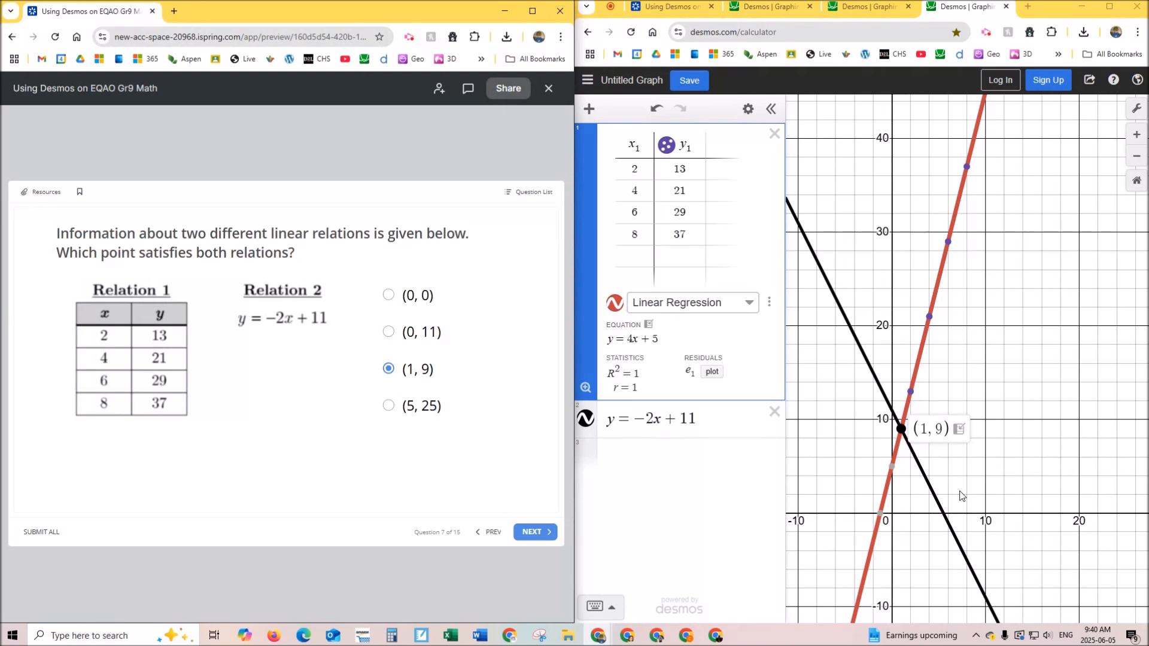
# Step: Add the answer option (1, 9) as a fifth row in the Relation 1 table to test it
pyautogui.click(641, 258)
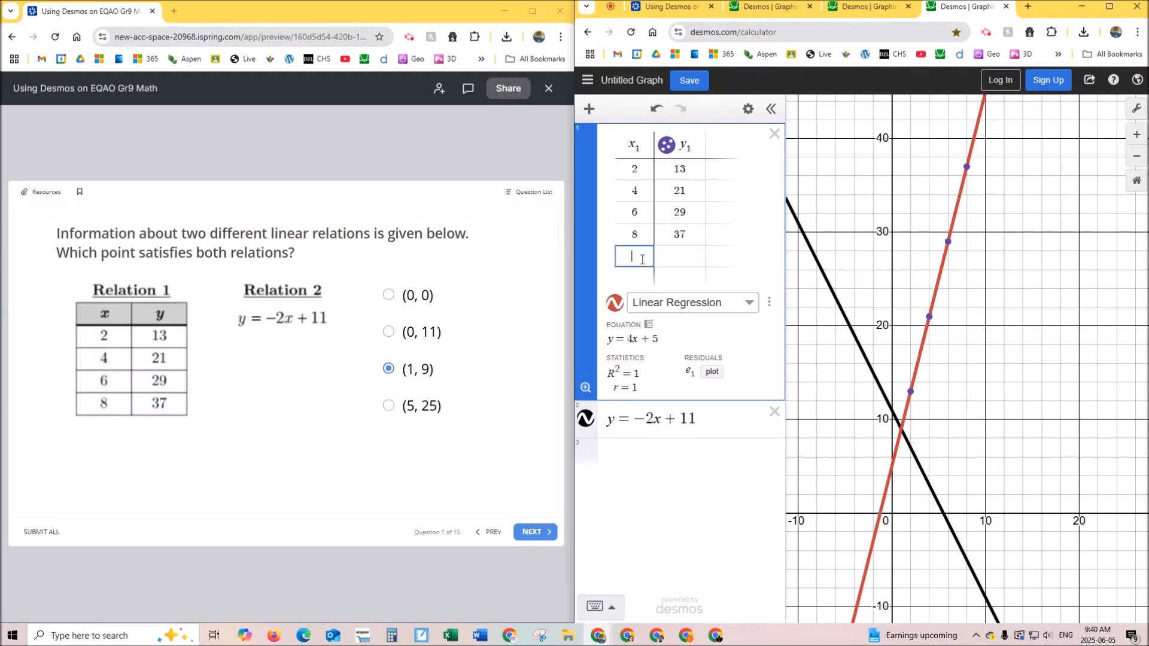
pyautogui.write('1')
pyautogui.press('Tab')
pyautogui.write('9')
# Step: Change the fifth table row to the answer option (0, 0) to test it against the regression
pyautogui.click(635, 258)
pyautogui.press('BackSpace')
pyautogui.write('0')
pyautogui.press('Tab')
pyautogui.press('BackSpace')
pyautogui.write('0')
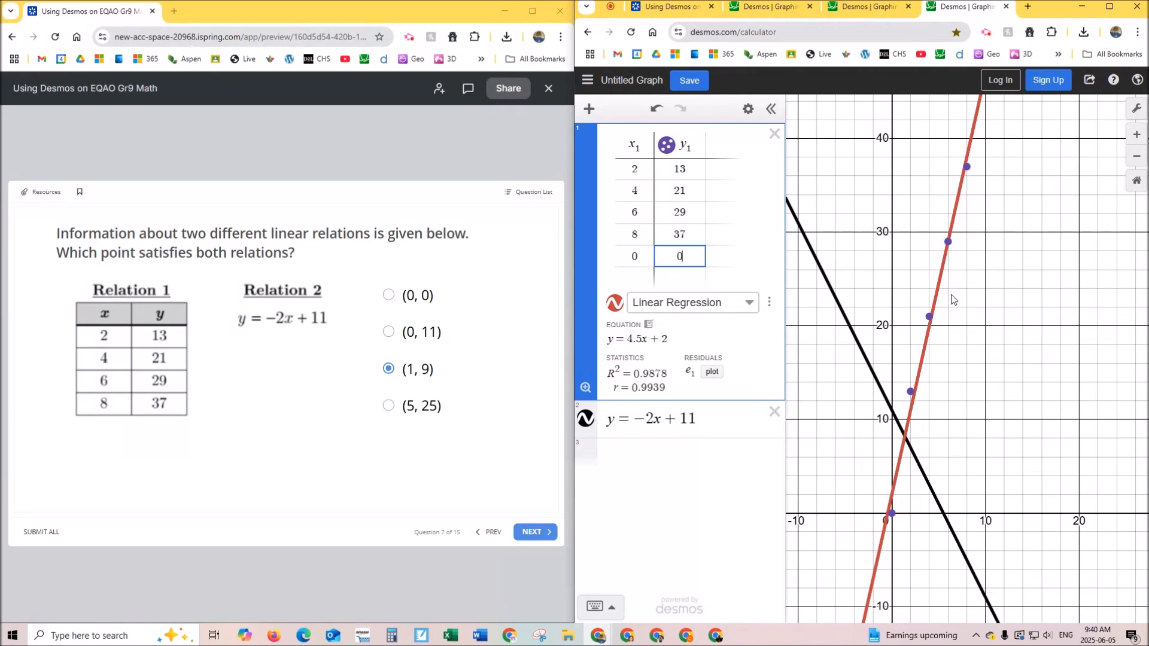
# Step: Clear both values from the fifth row of the Relation 1 table
pyautogui.click(635, 254)
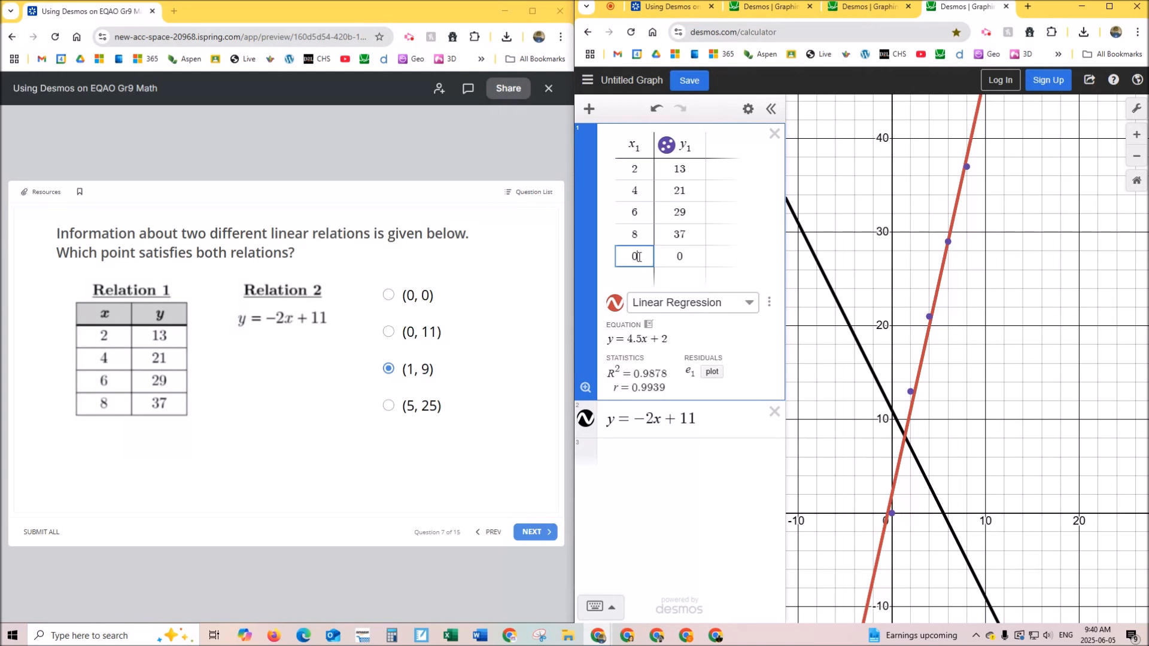
pyautogui.moveTo(630, 257); pyautogui.dragTo(646, 257)
pyautogui.press('BackSpace')
pyautogui.press('Tab')
pyautogui.press('BackSpace')
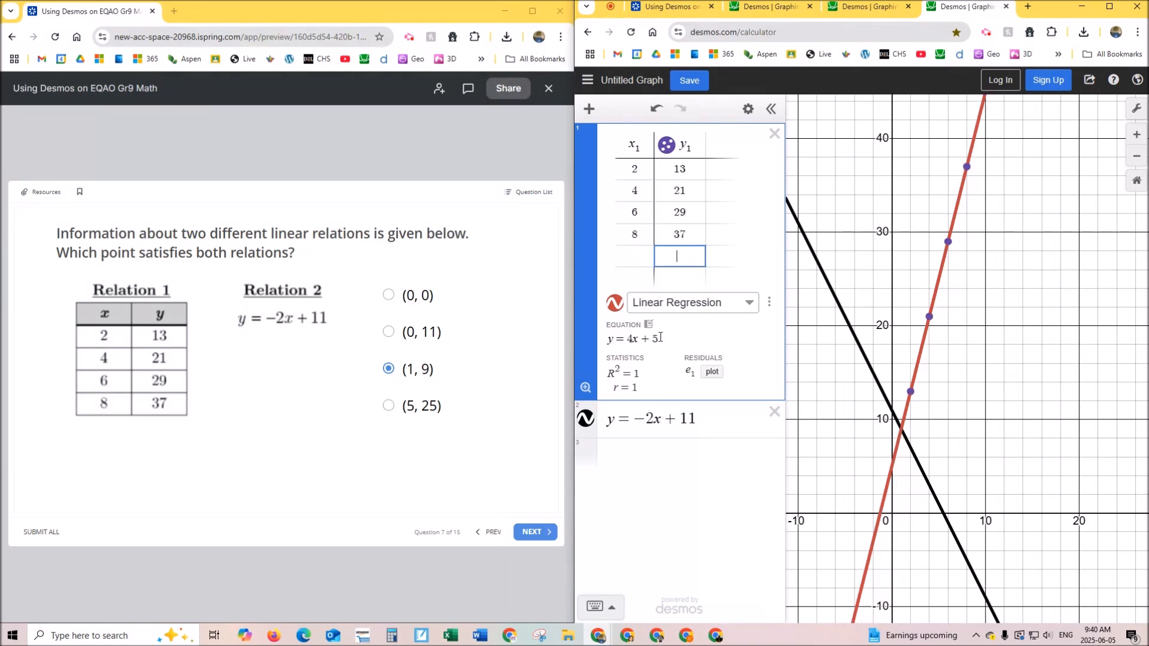
# Step: Enter the regression equation y = 4x + 5 as its own expression and hide the plotted points of the table
pyautogui.moveTo(657, 339); pyautogui.dragTo(610, 340)
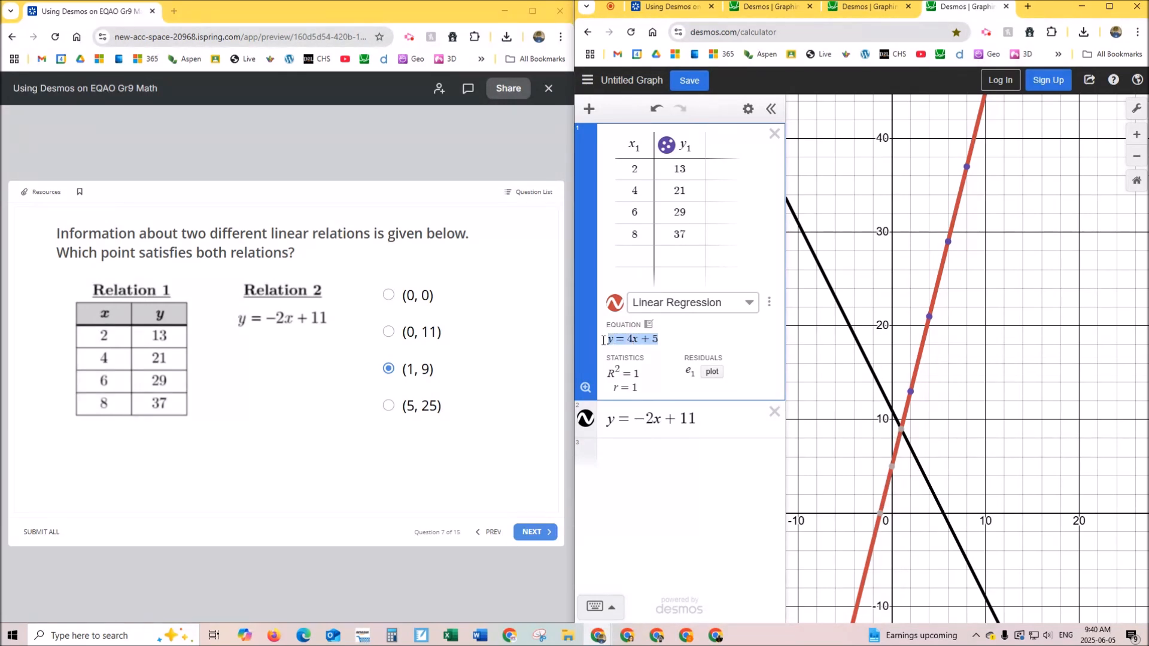
pyautogui.click(663, 458)
pyautogui.write('y=4x+5')
pyautogui.click(666, 145)
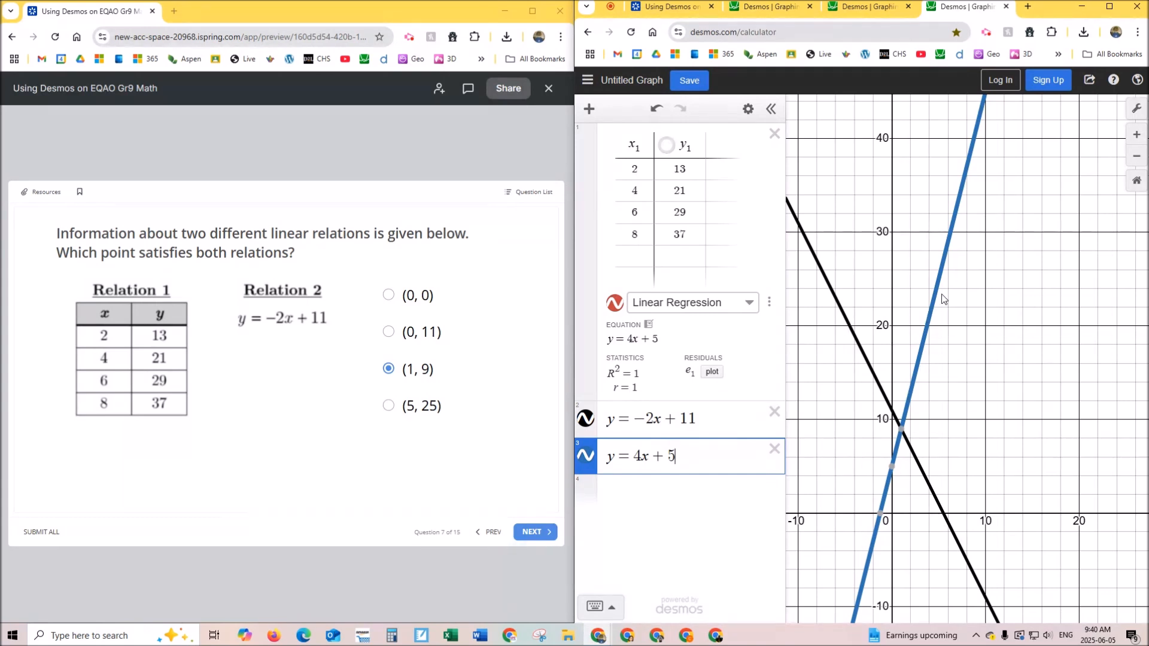
# Step: Change the colour of the y = 4x + 5 line to purple
pyautogui.click(588, 460)
pyautogui.click(697, 520)
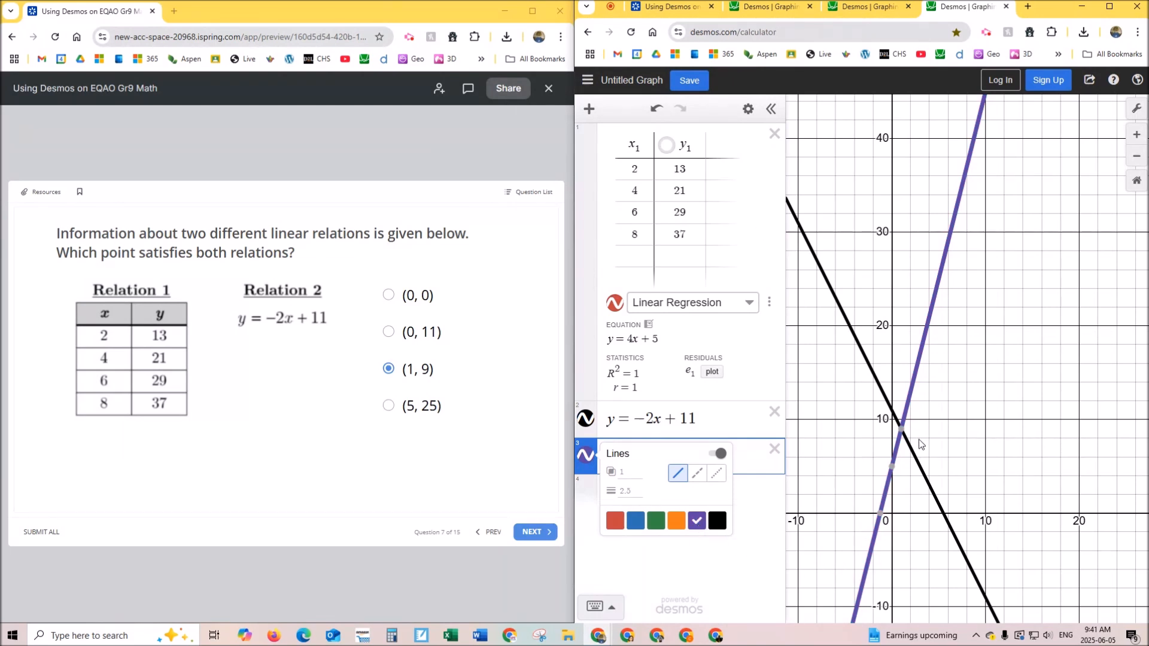
pyautogui.click(754, 551)
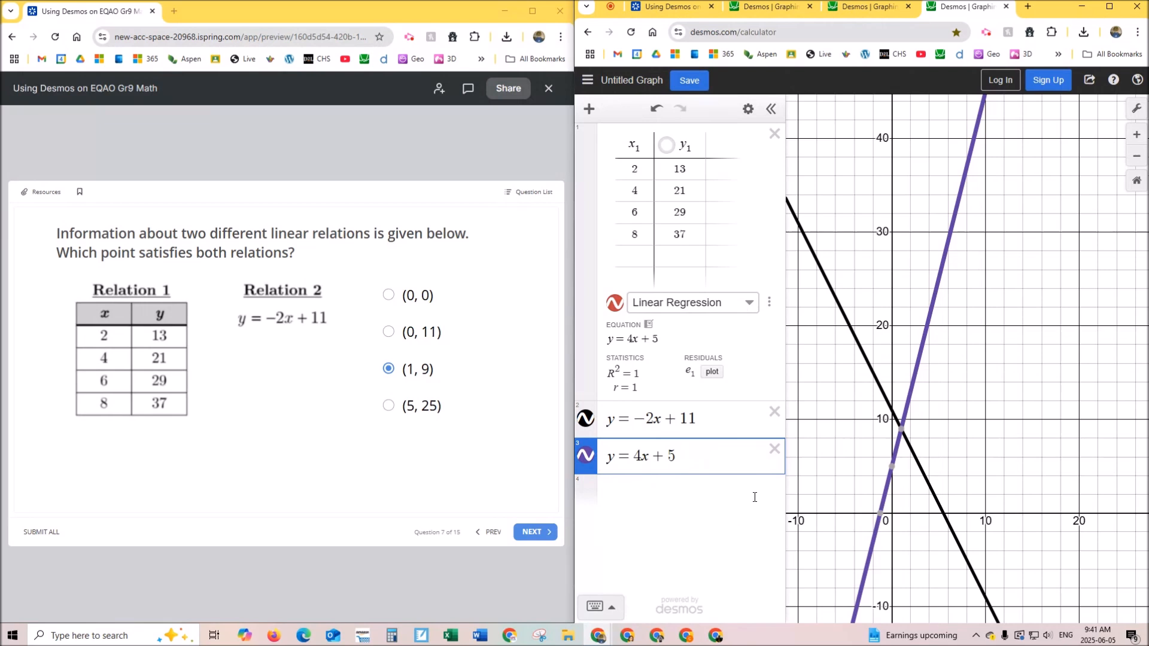
# Step: Plot the point (1,9) in a new expression line below y = 4x + 5
pyautogui.click(710, 495)
pyautogui.write('(')
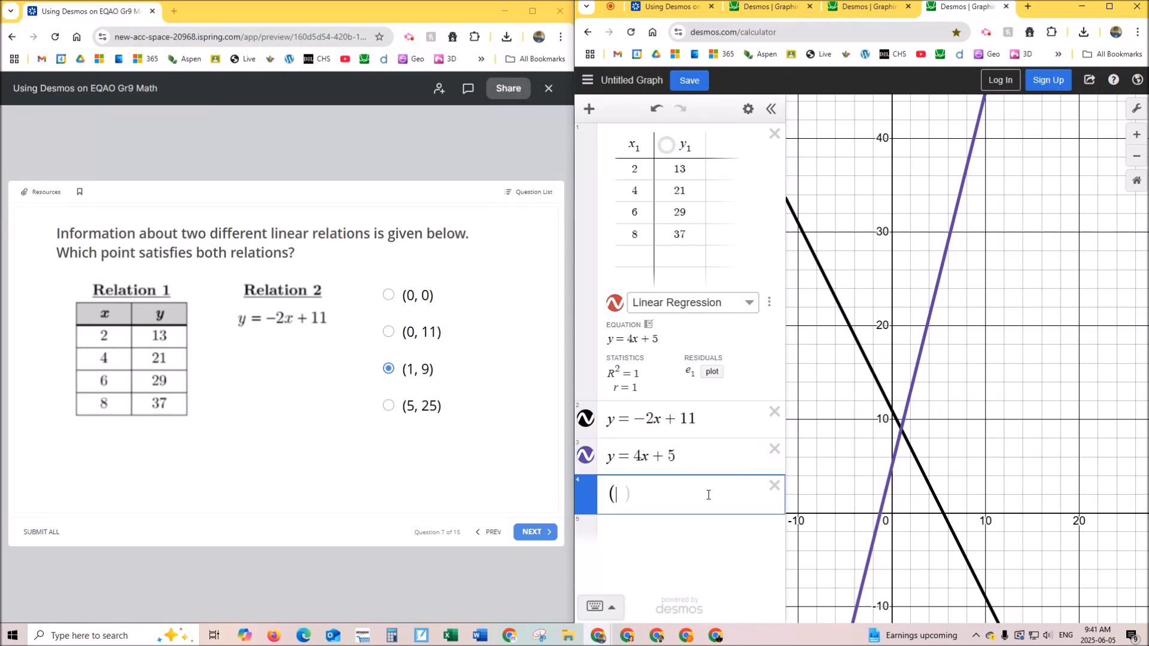
pyautogui.write('1,9)')
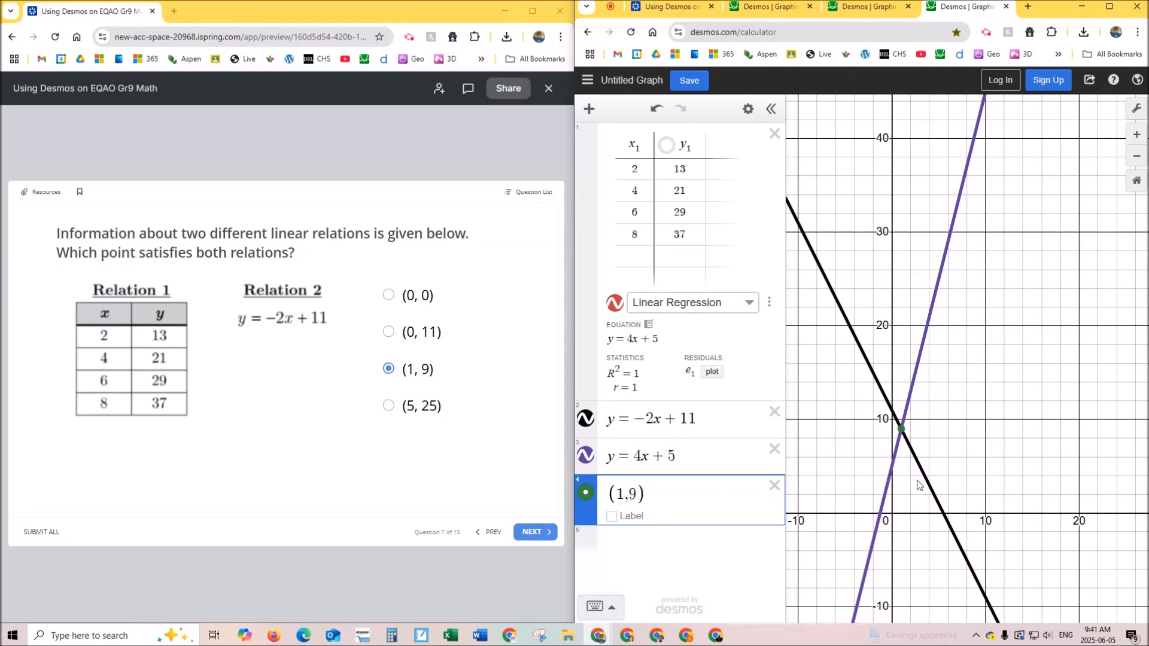
# Step: Change the plotted point to (0,11) to test that answer option against both lines
pyautogui.click(621, 494)
pyautogui.press('BackSpace')
pyautogui.write('0')
pyautogui.press('BackSpace')
pyautogui.write('11')
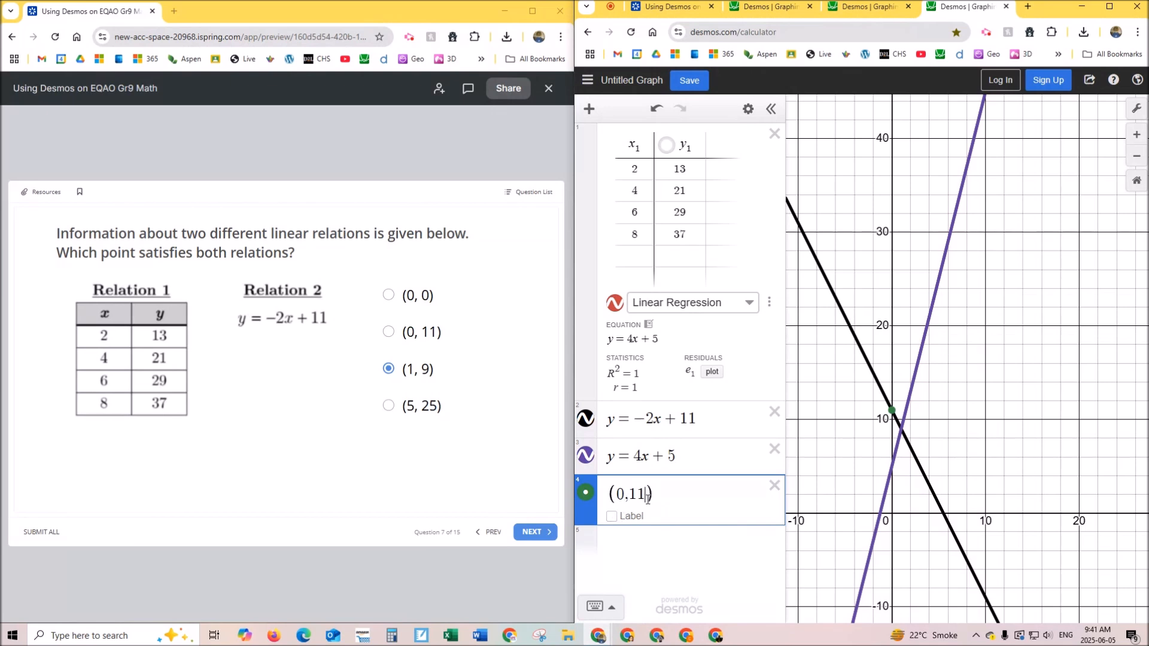
# Step: Change the plotted point to (5,25) to test the last answer option against both lines
pyautogui.press('BackSpace')
pyautogui.press('BackSpace')
pyautogui.press('BackSpace')
pyautogui.press('BackSpace')
pyautogui.write('5,25')
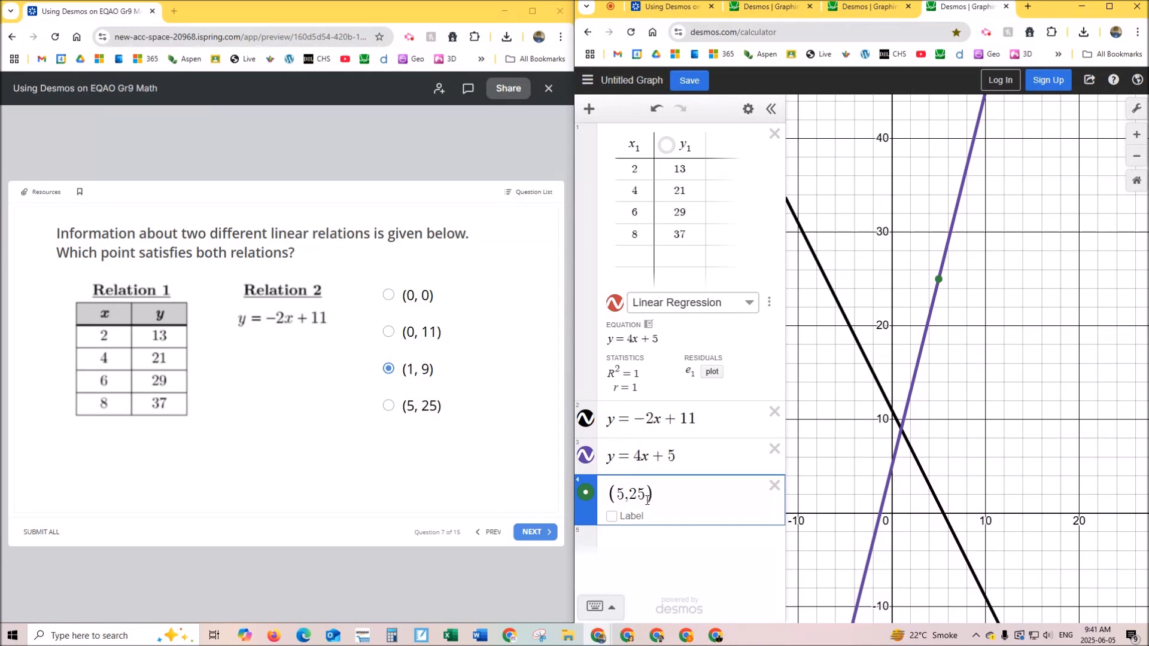